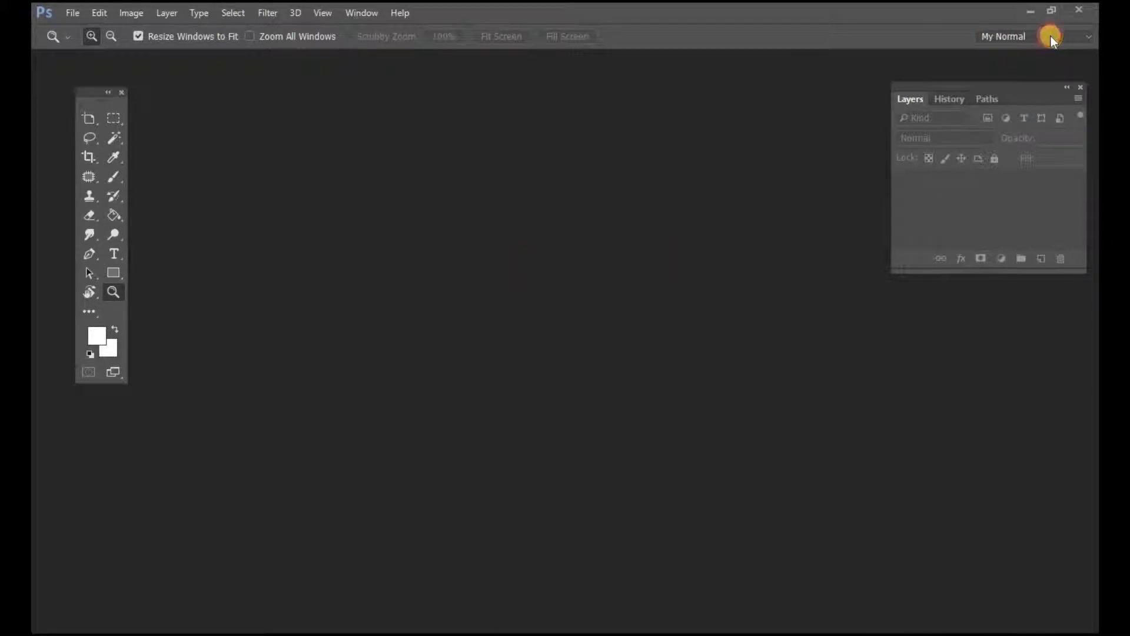
- Open the raw photo _DSC1297 from the Image folder on the Desktop
left_click(1086, 35)
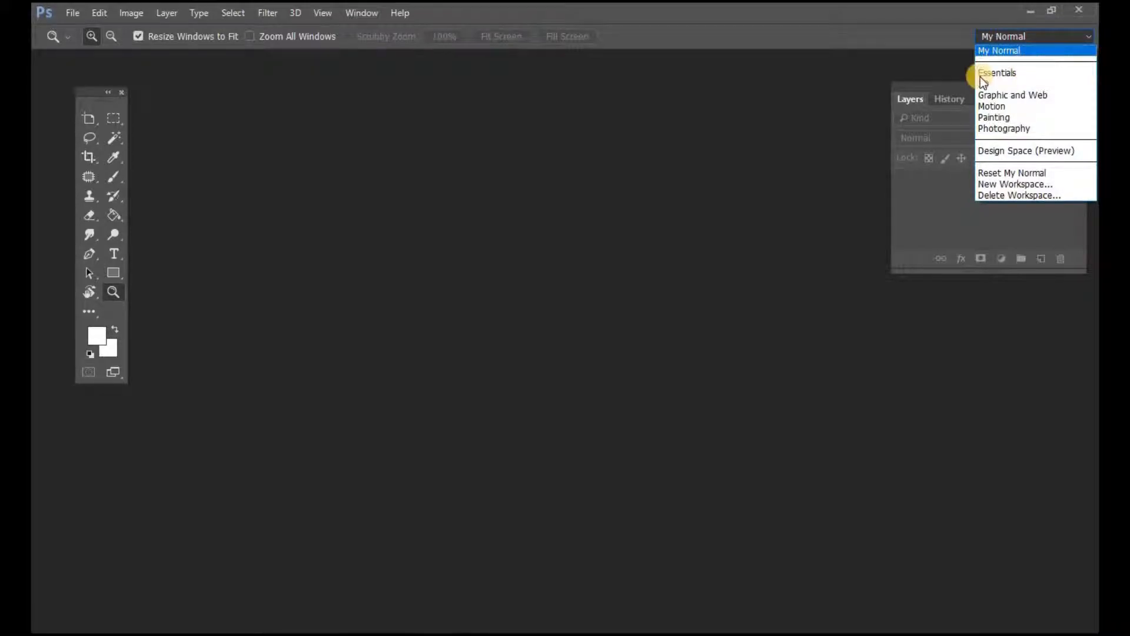
left_click(730, 114)
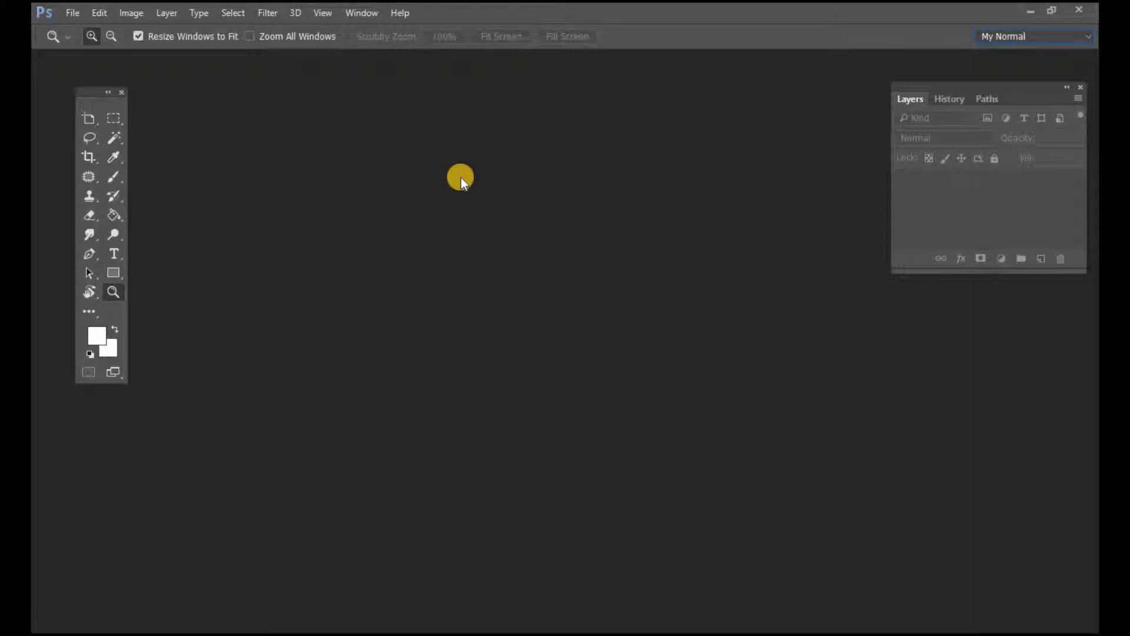
left_click(66, 14)
left_click(73, 43)
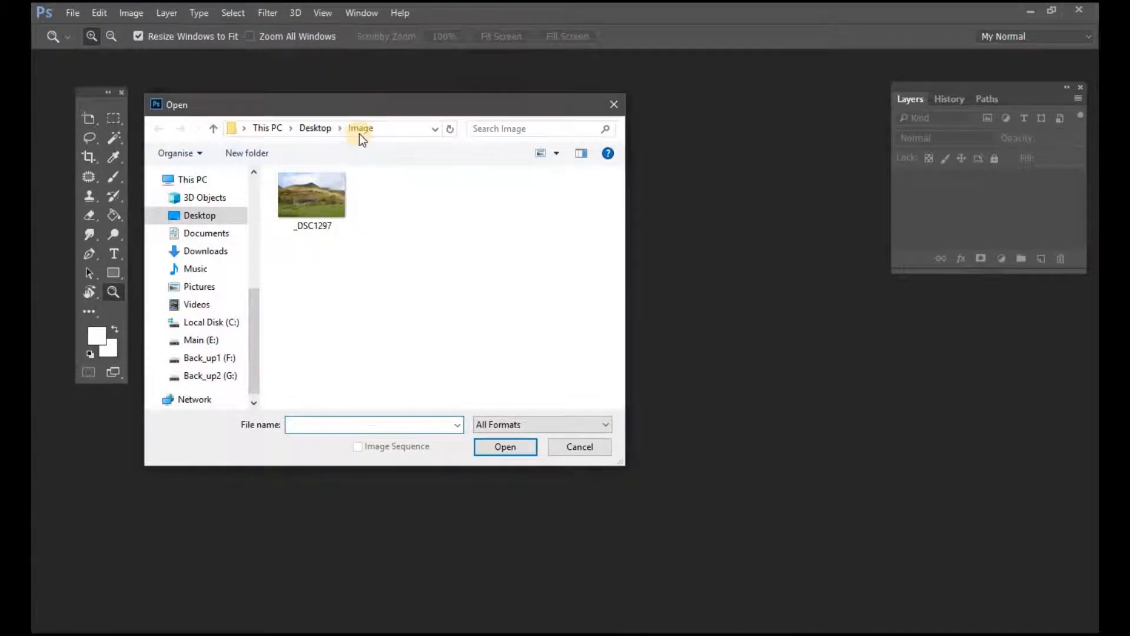
left_click(329, 209)
left_click(501, 447)
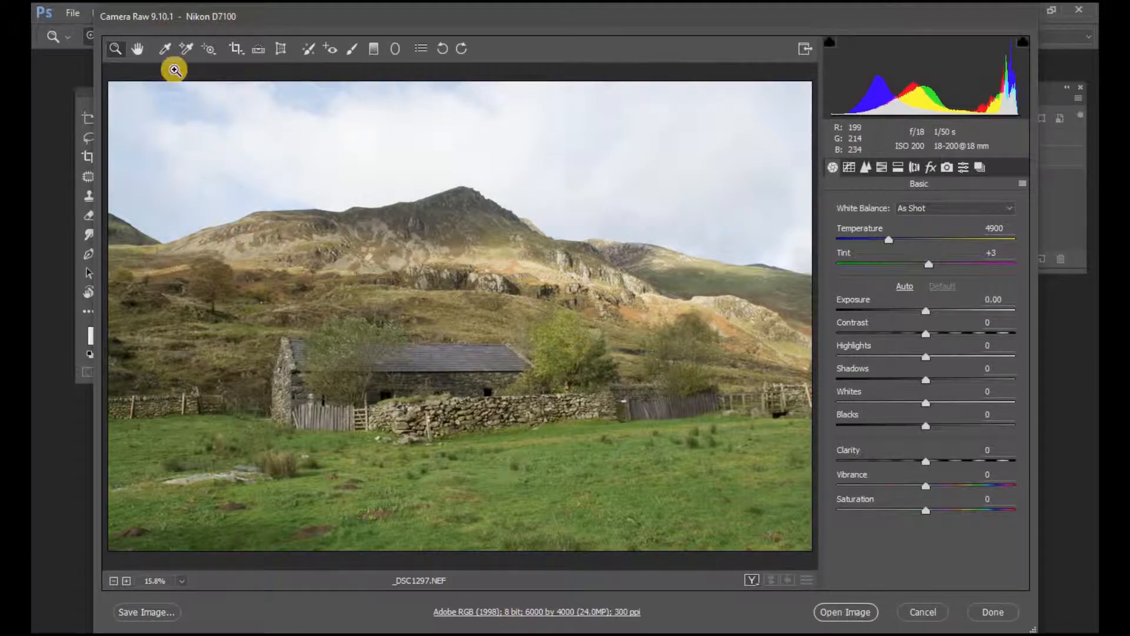
- Set the white balance by sampling the pale cloud just above the ridge's far right end, and set Exposure to -0.40
left_click(165, 51)
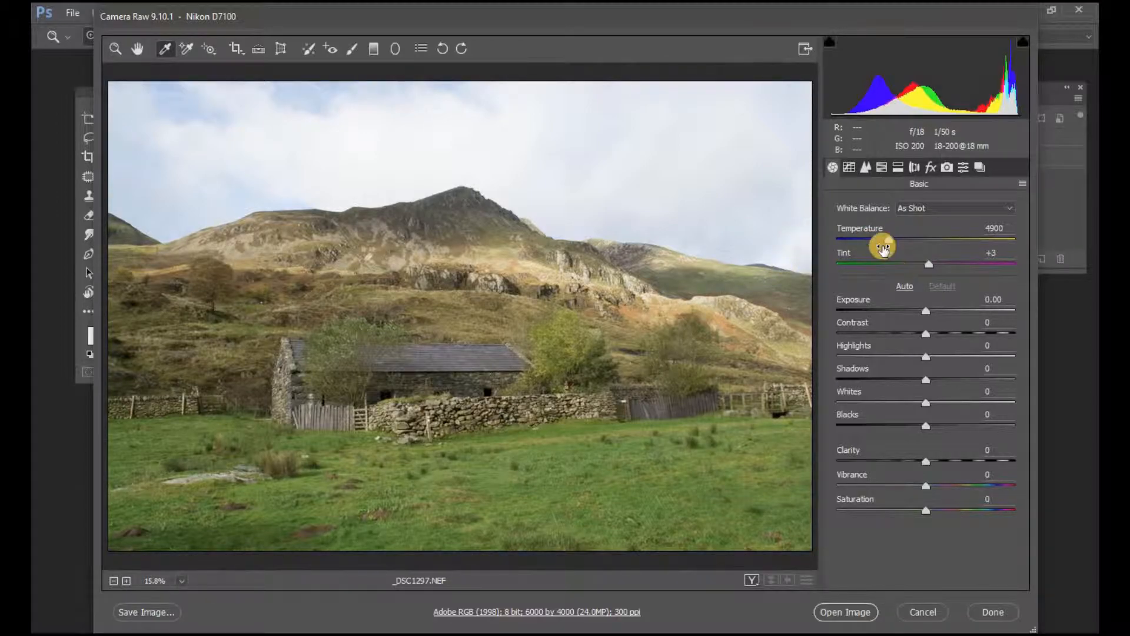
left_click(789, 258)
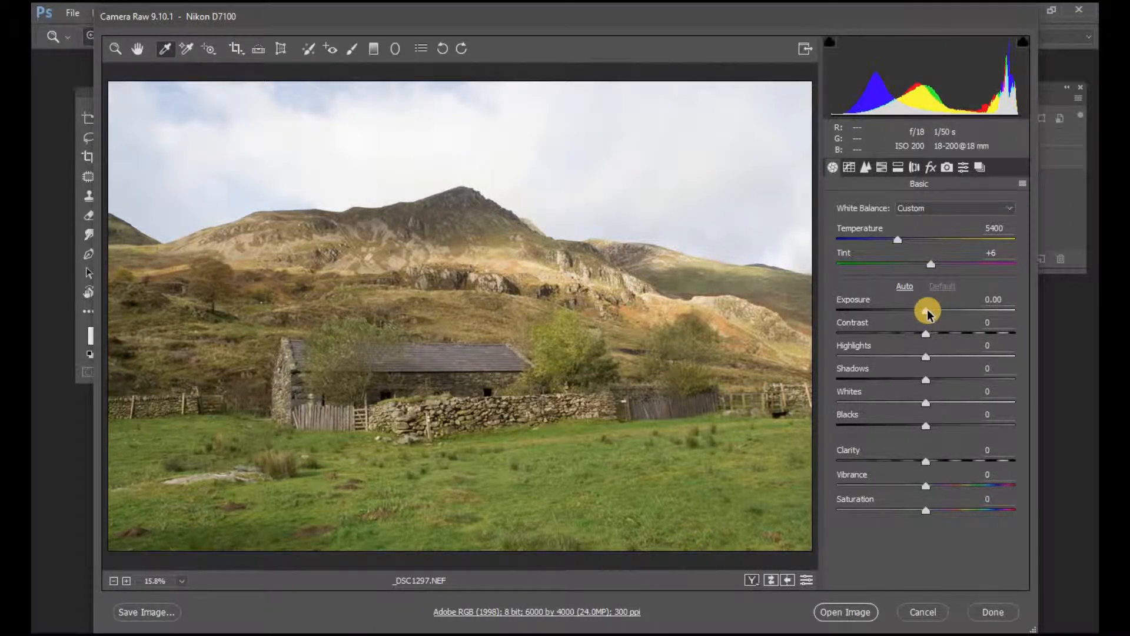
left_click_drag(927, 310, 1027, 309)
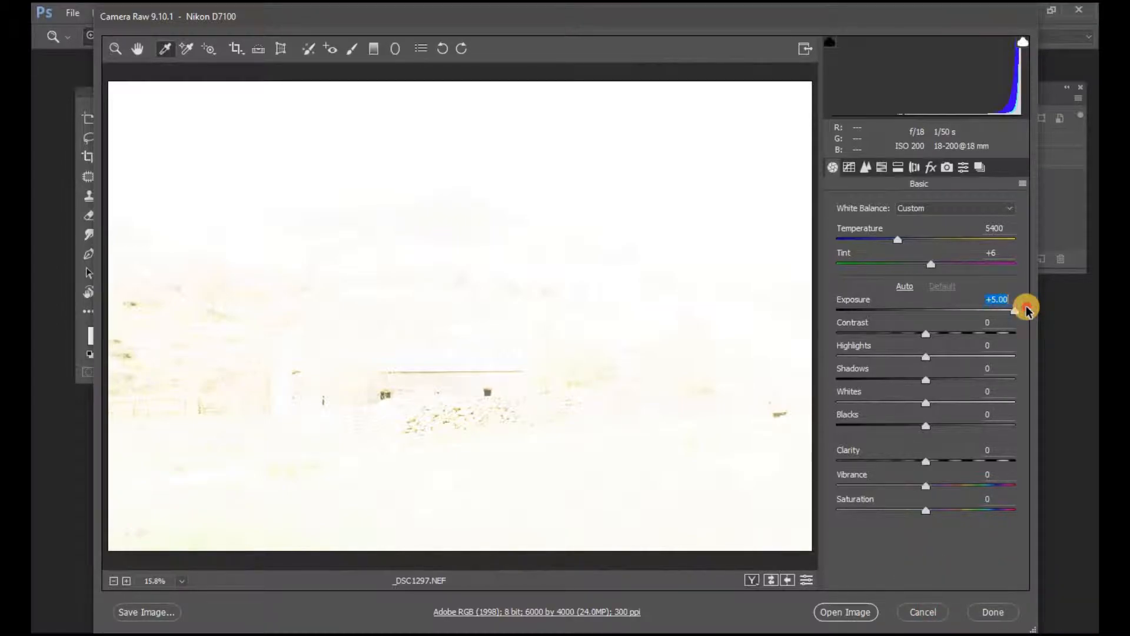
left_click_drag(1028, 311, 938, 318)
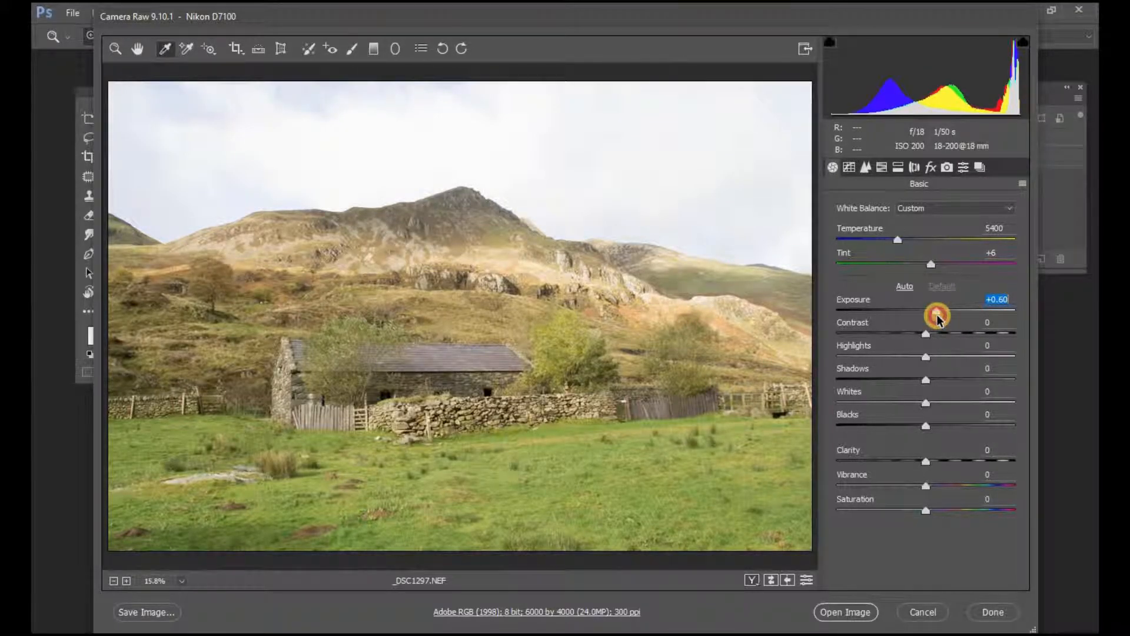
left_click_drag(937, 318, 920, 316)
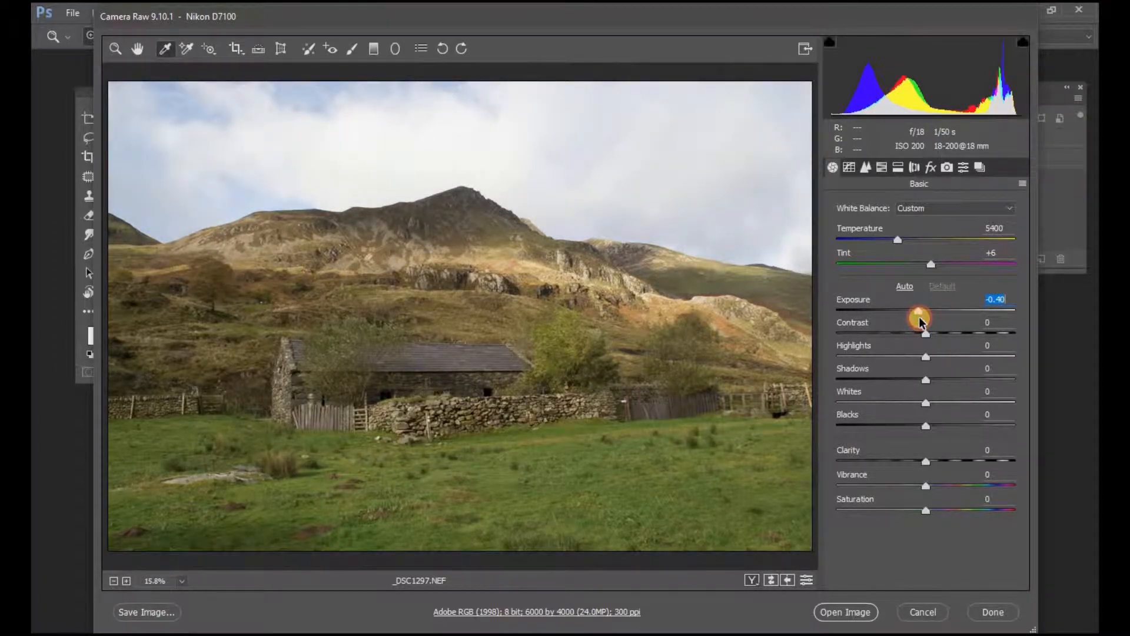
left_click_drag(919, 317, 919, 316)
left_click(996, 301)
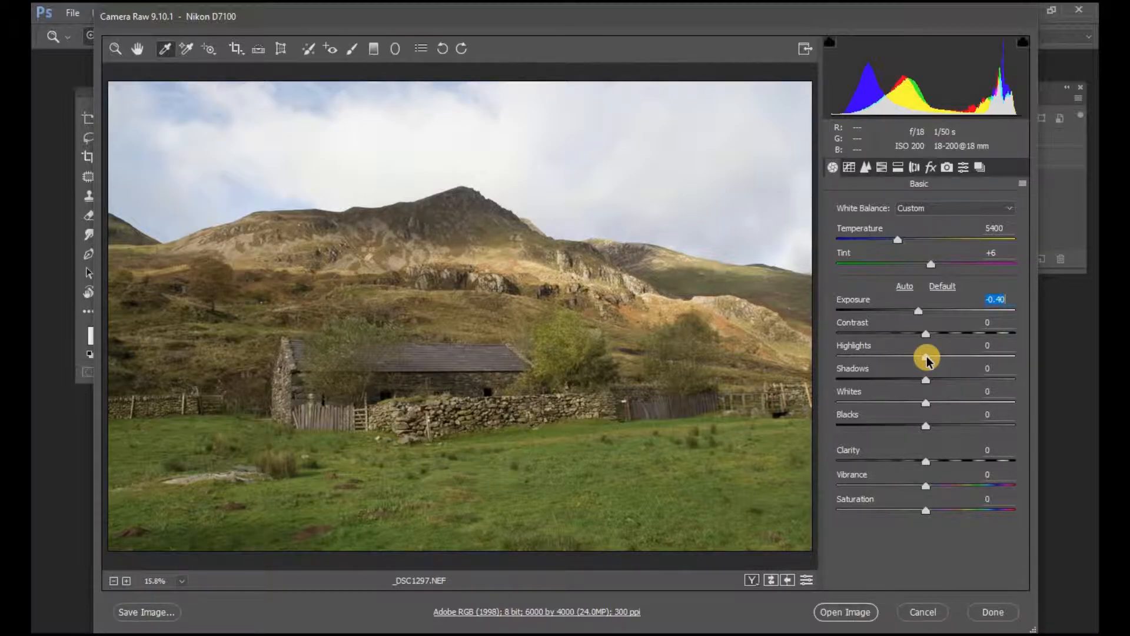
- Reduce the photo's Highlights to -38 and raise its Shadows to +28
mouse_move(927, 360)
left_mouse_down()
mouse_move(1062, 361)
mouse_move(827, 361)
mouse_move(927, 361)
left_mouse_up()
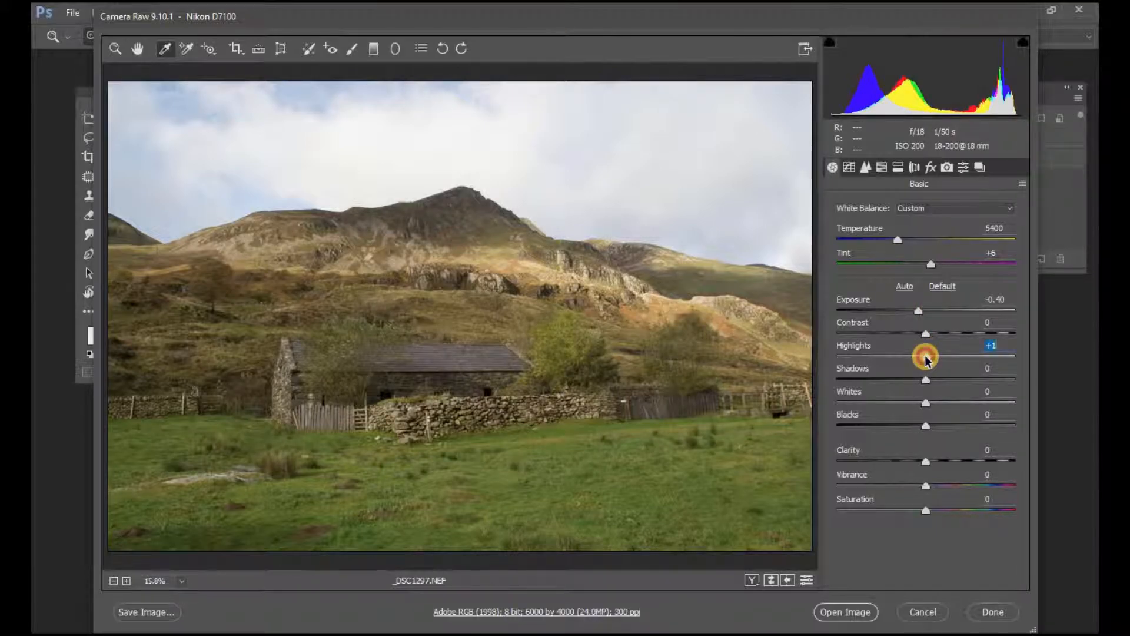
left_click_drag(926, 360, 892, 361)
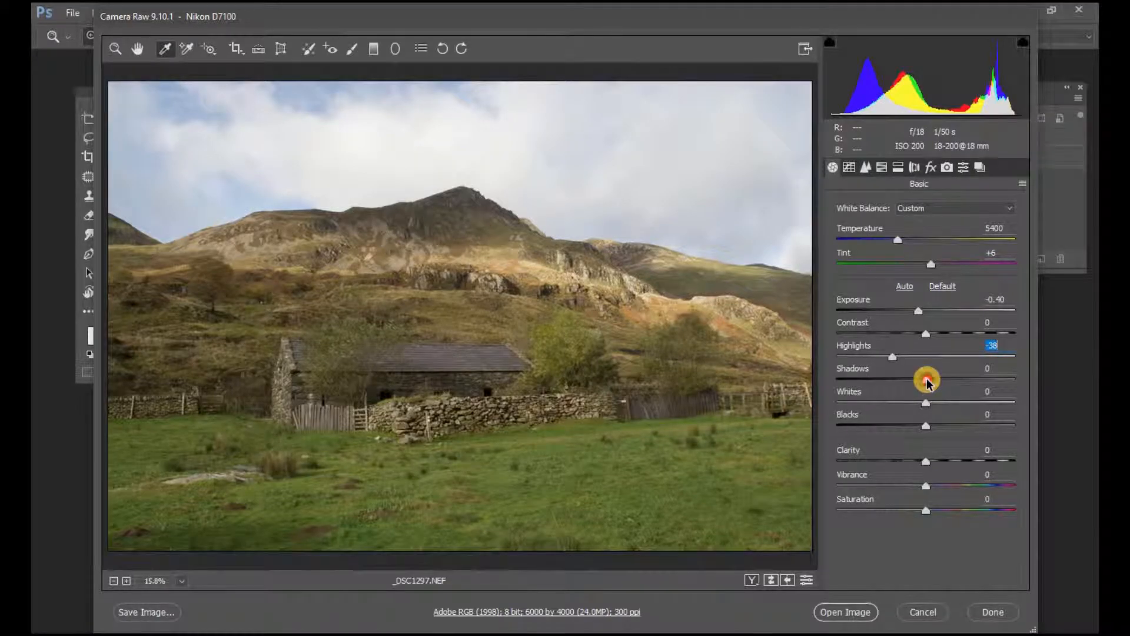
left_click_drag(928, 382, 952, 386)
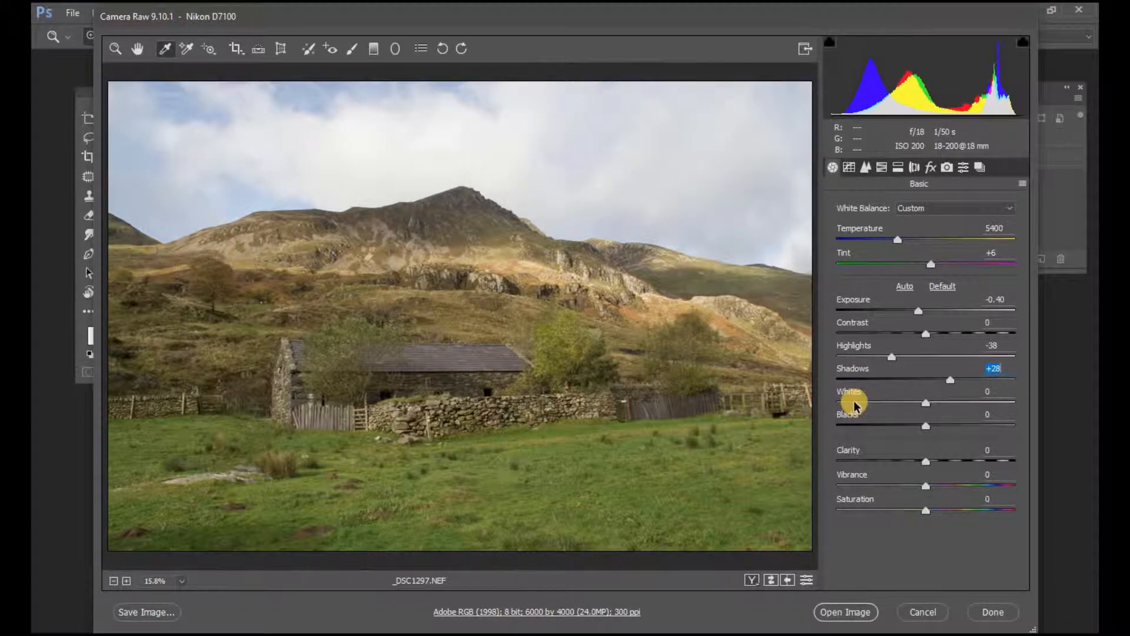
- Set the photo's Whites to +32, using the clipping preview to judge where the highlights begin to clip
key("alt")
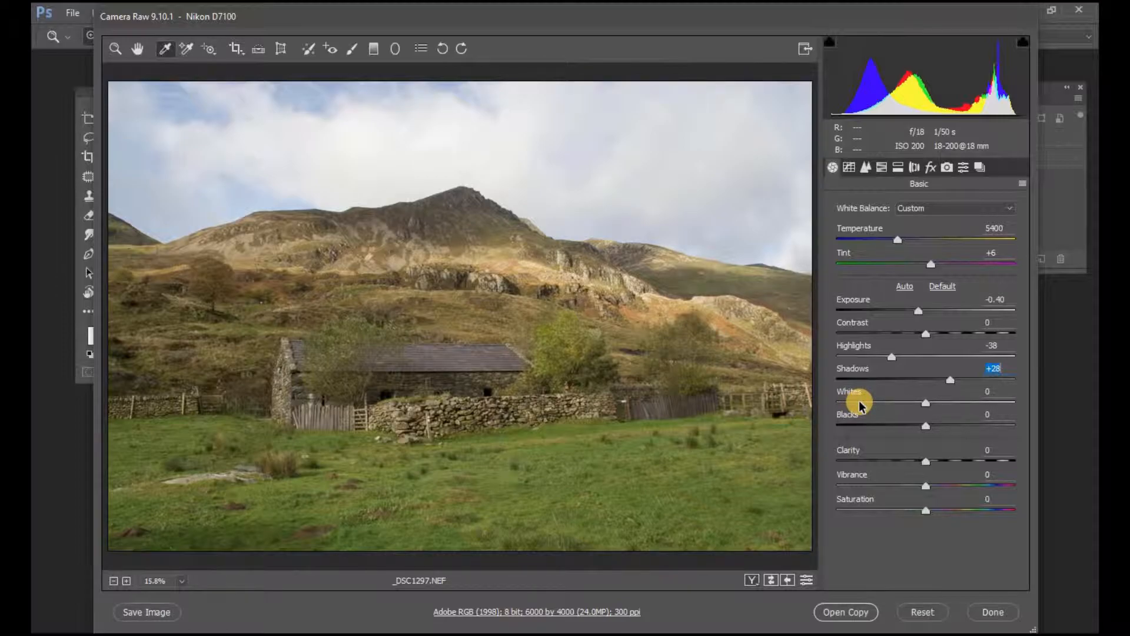
left_click(928, 405, "alt")
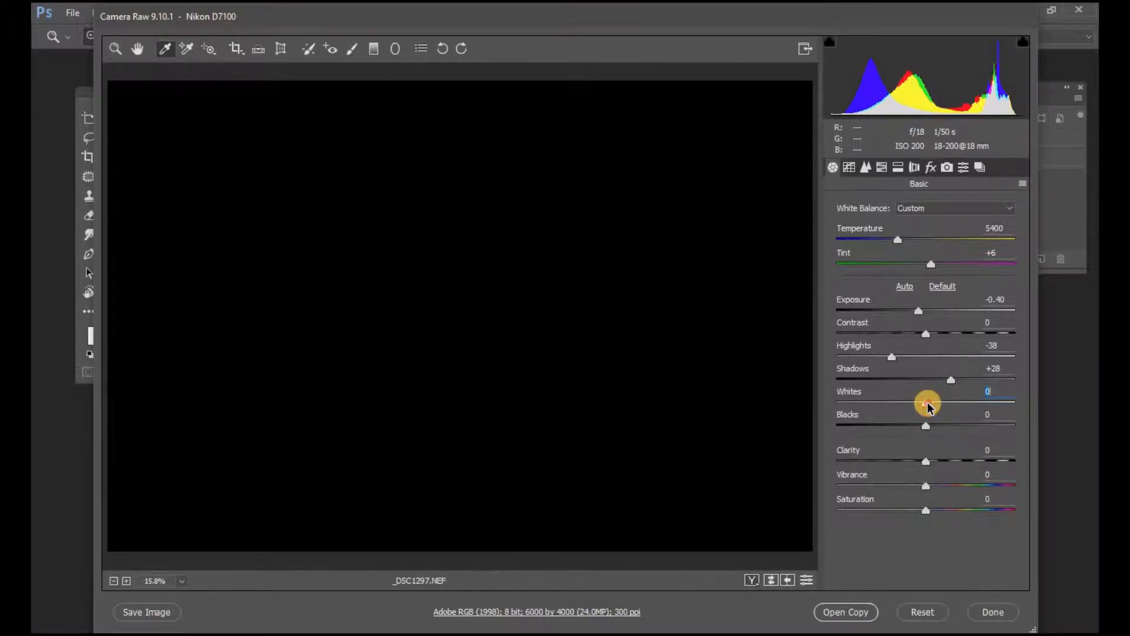
left_click_drag(929, 406, 959, 411)
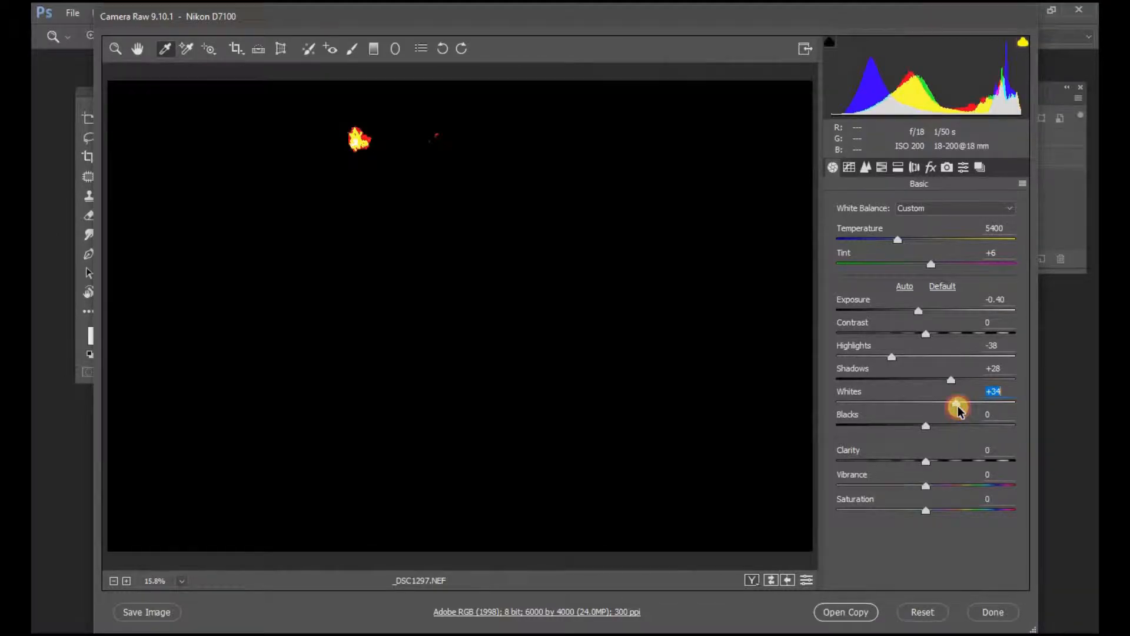
mouse_move(958, 410)
left_mouse_down()
mouse_move(1026, 407)
mouse_move(944, 412)
mouse_move(956, 416)
left_mouse_up()
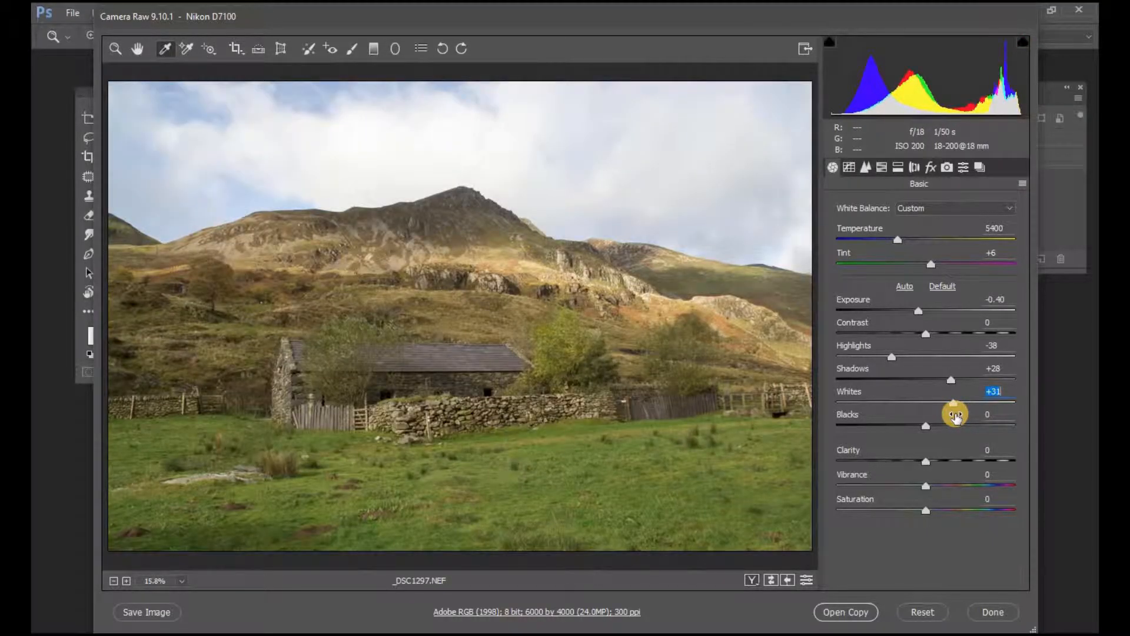
key("alt")
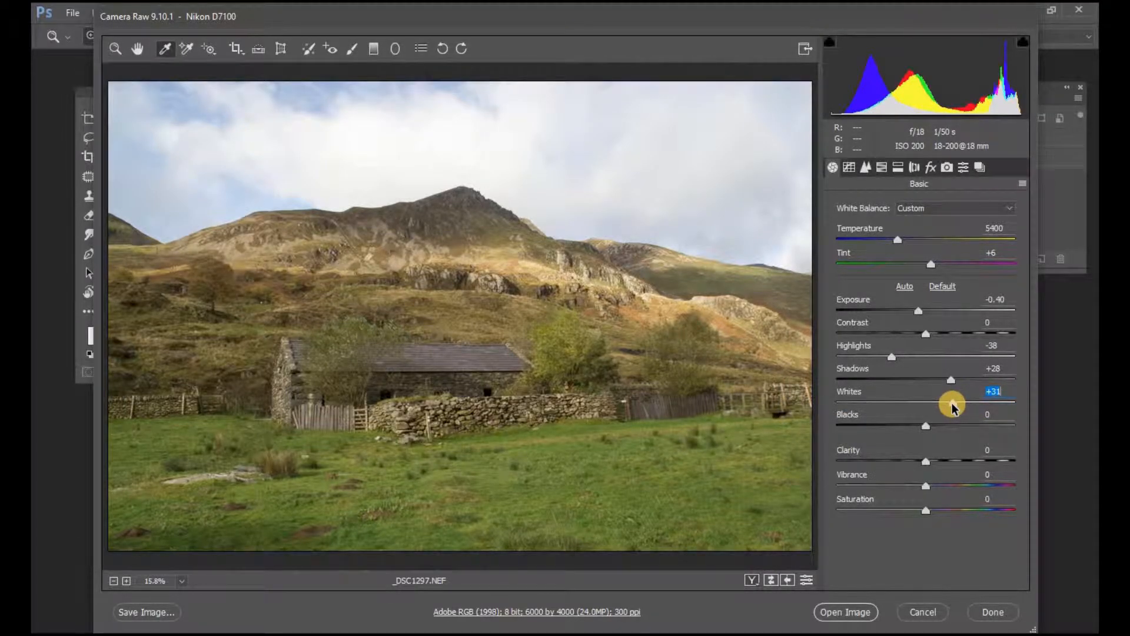
left_click_drag(953, 406, 1060, 412)
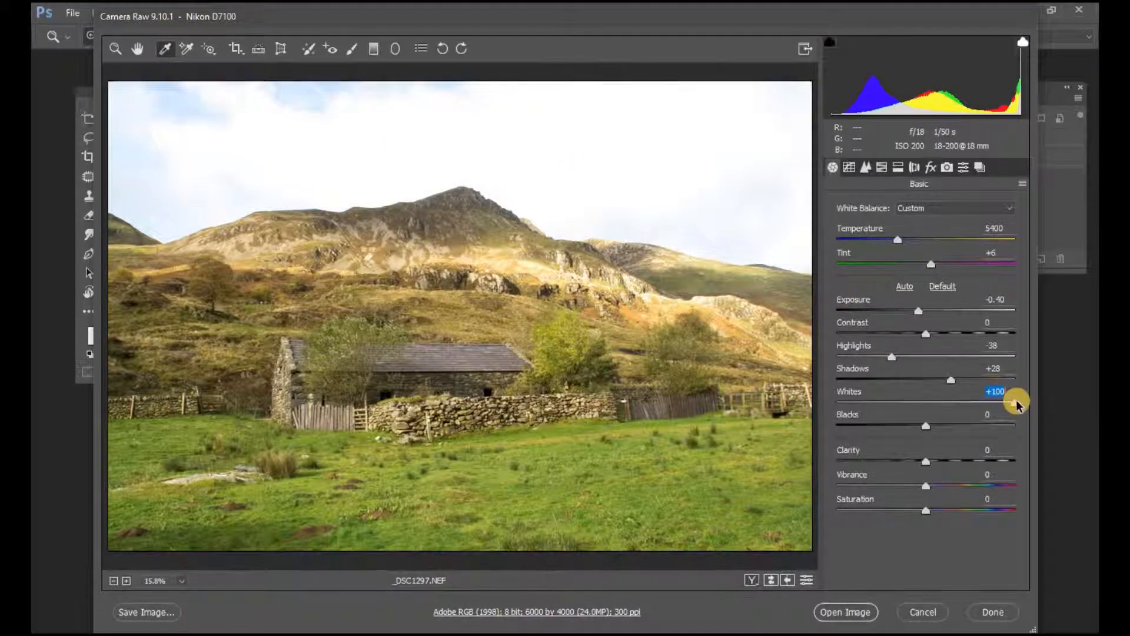
left_click_drag(1015, 407, 924, 406)
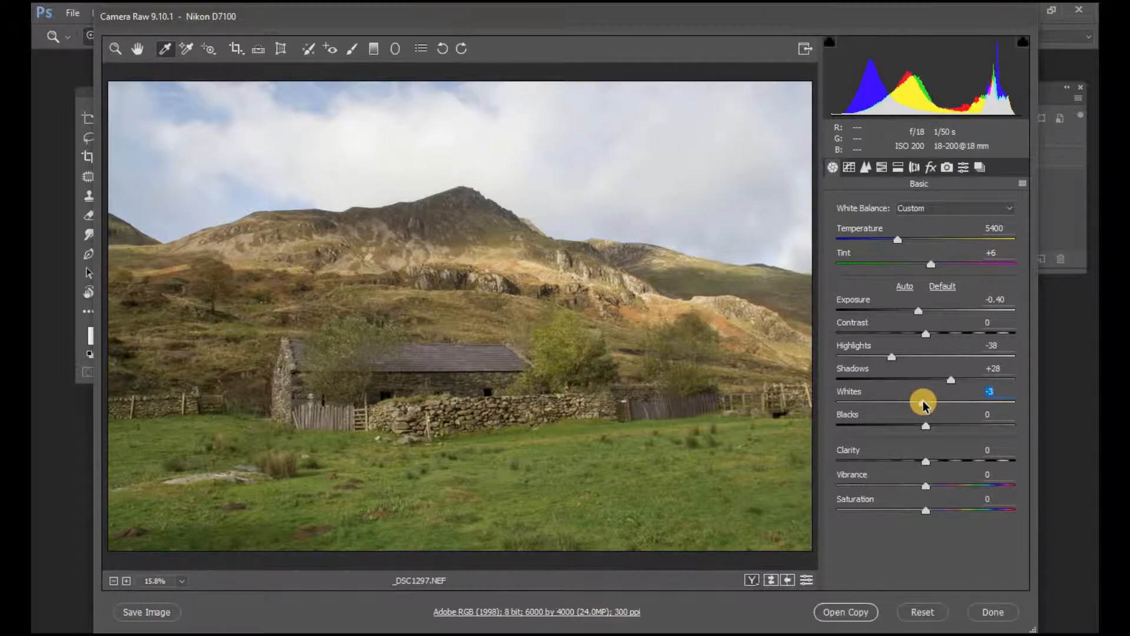
left_click(924, 406, "alt")
left_click_drag(923, 405, 956, 404)
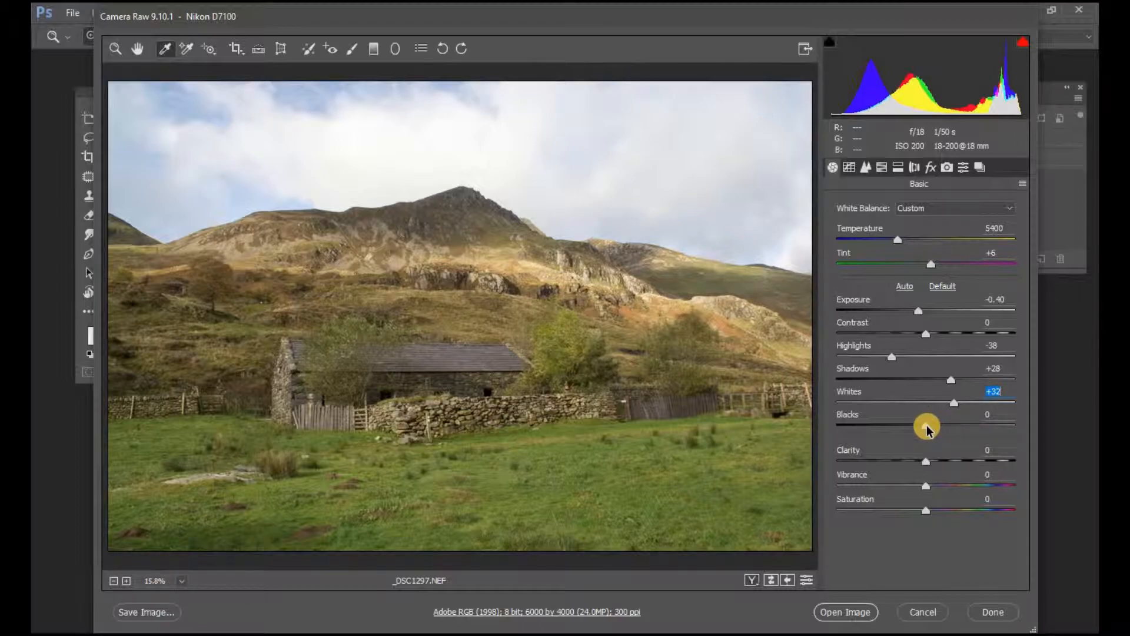
- Set the photo's Blacks to -17, using the clipping preview to judge the shadow clipping
key("alt")
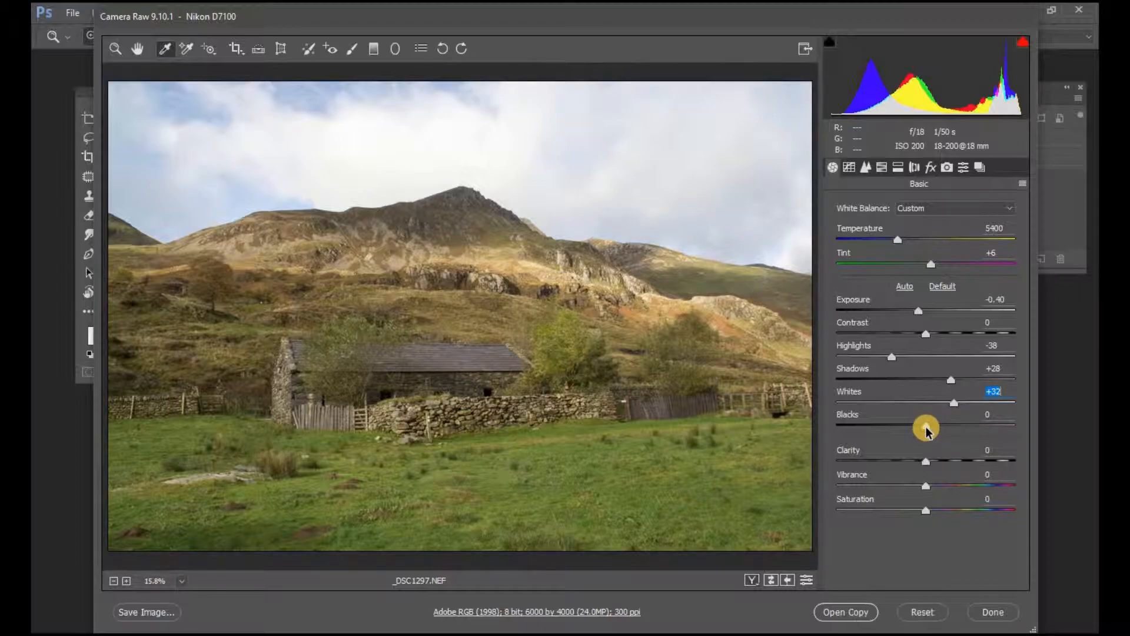
left_click(926, 429, "alt")
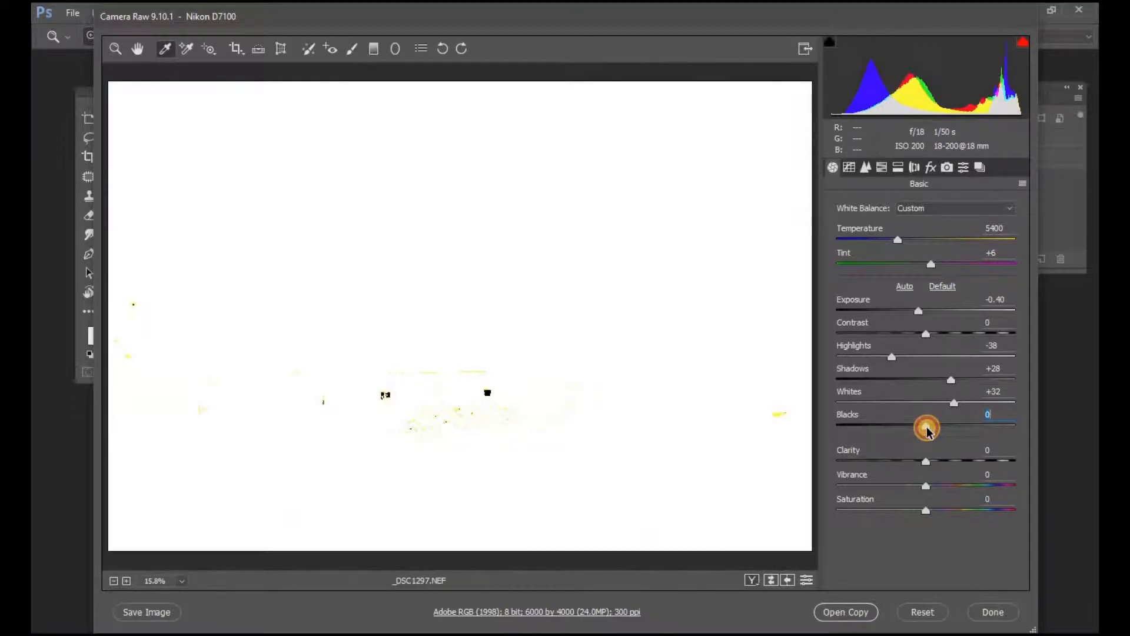
left_click_drag(927, 430, 914, 434)
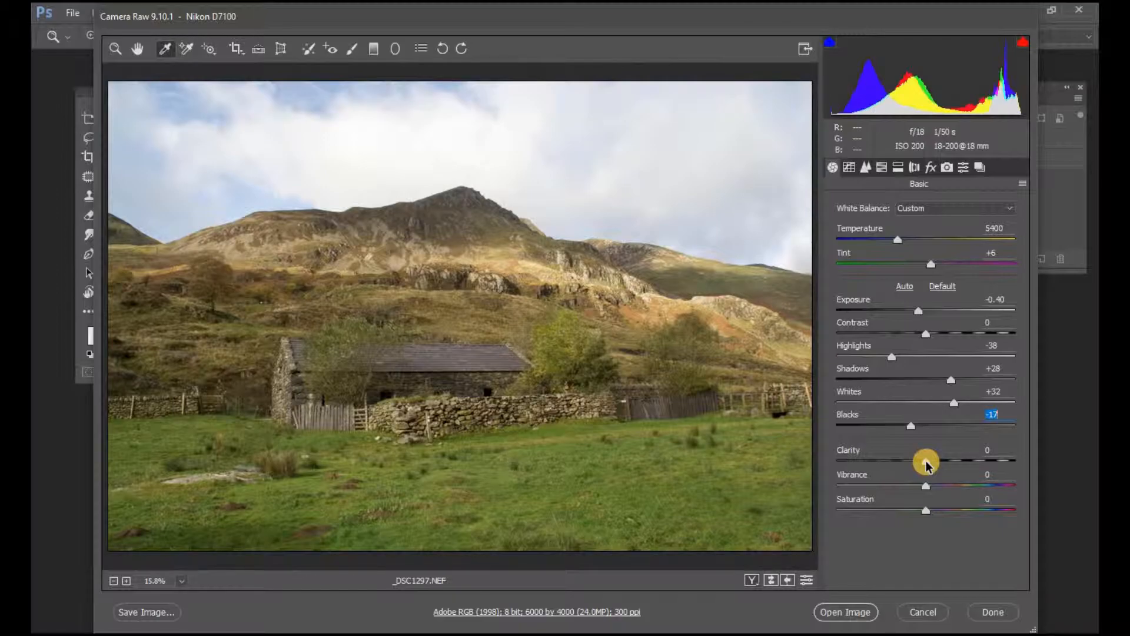
- Try extreme Clarity and Vibrance amounts, settling on Clarity +31 and Vibrance +21
left_click_drag(926, 465, 1010, 463)
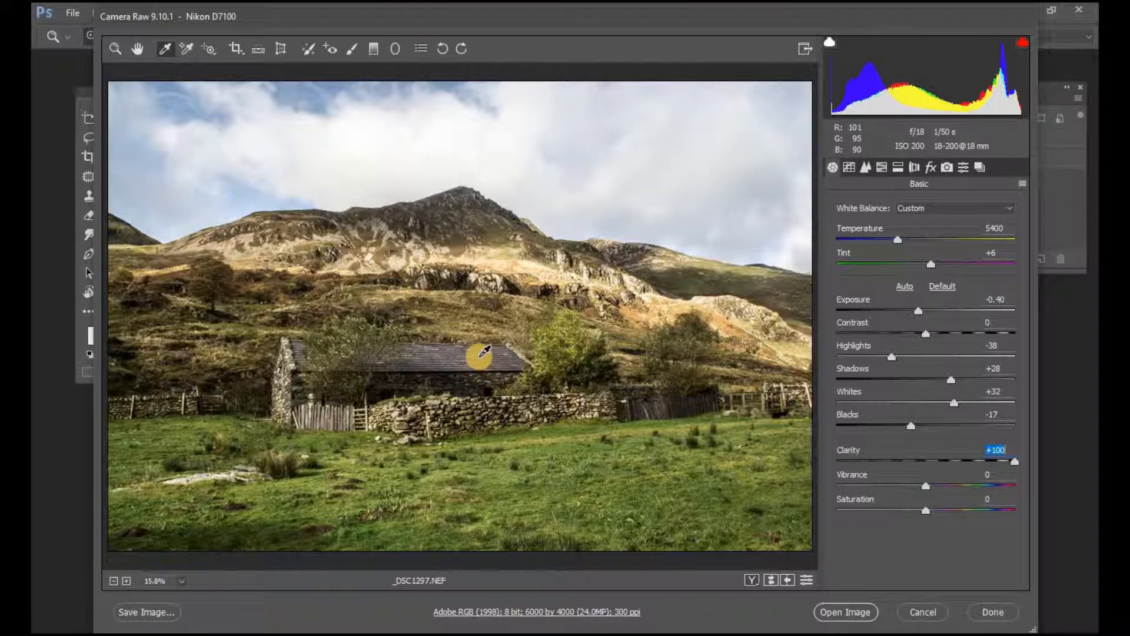
left_click_drag(1017, 461, 954, 464)
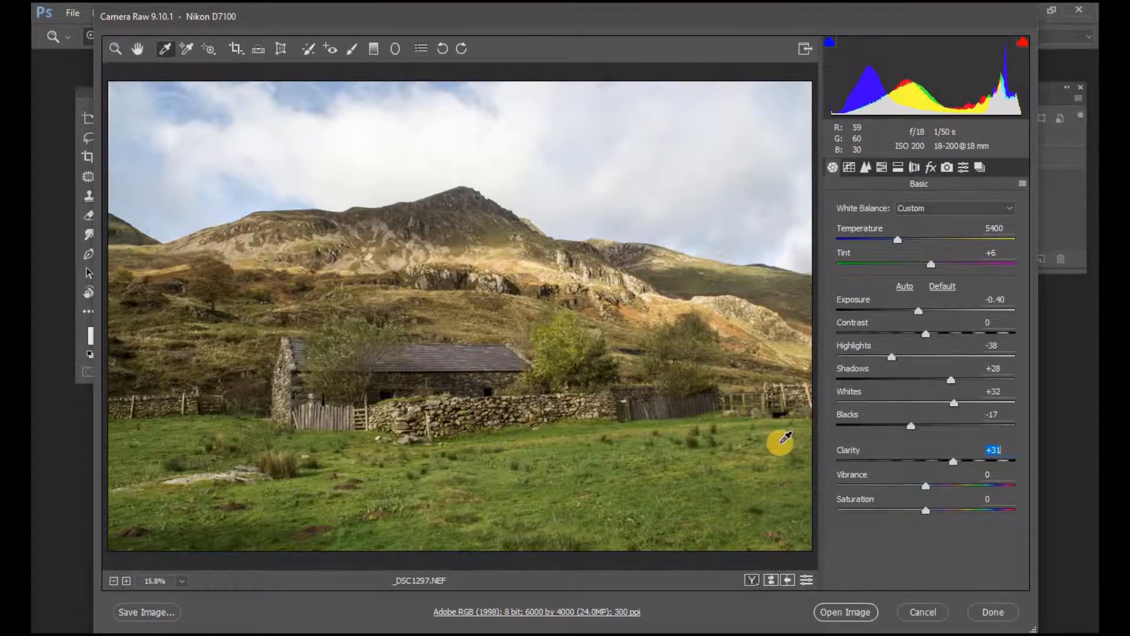
left_click_drag(926, 488, 925, 488)
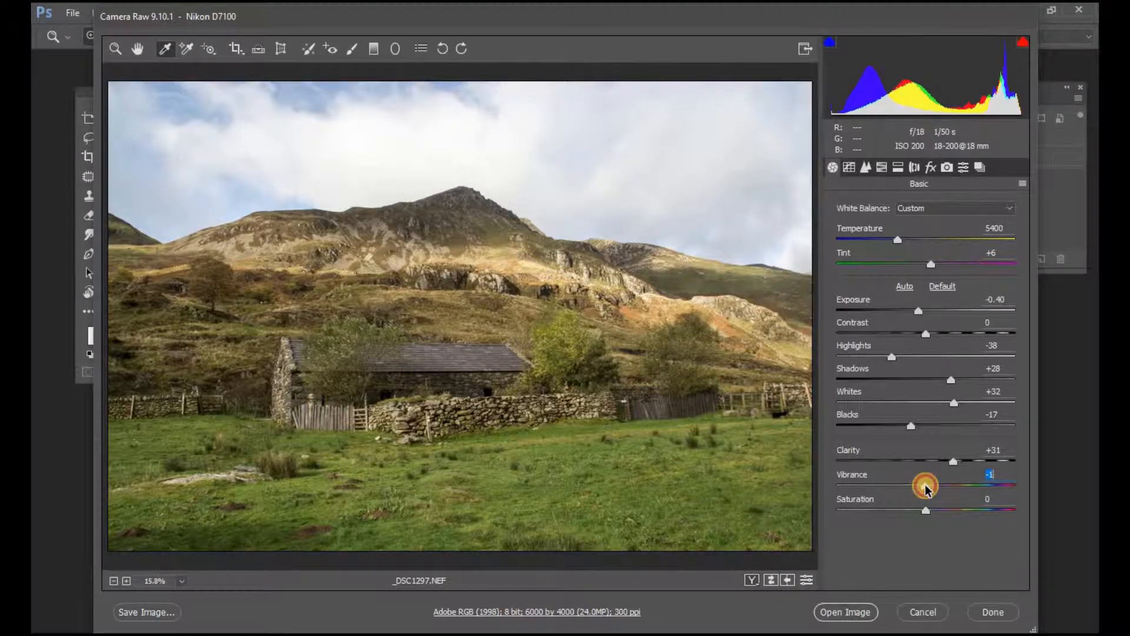
left_click_drag(926, 488, 835, 490)
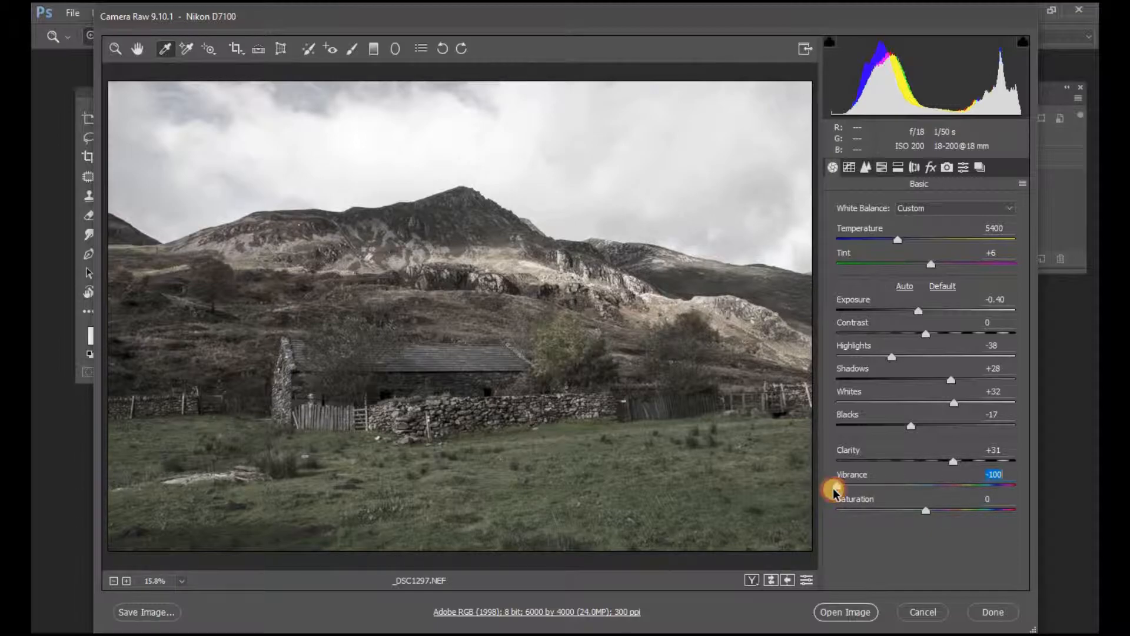
left_click_drag(836, 491, 1022, 492)
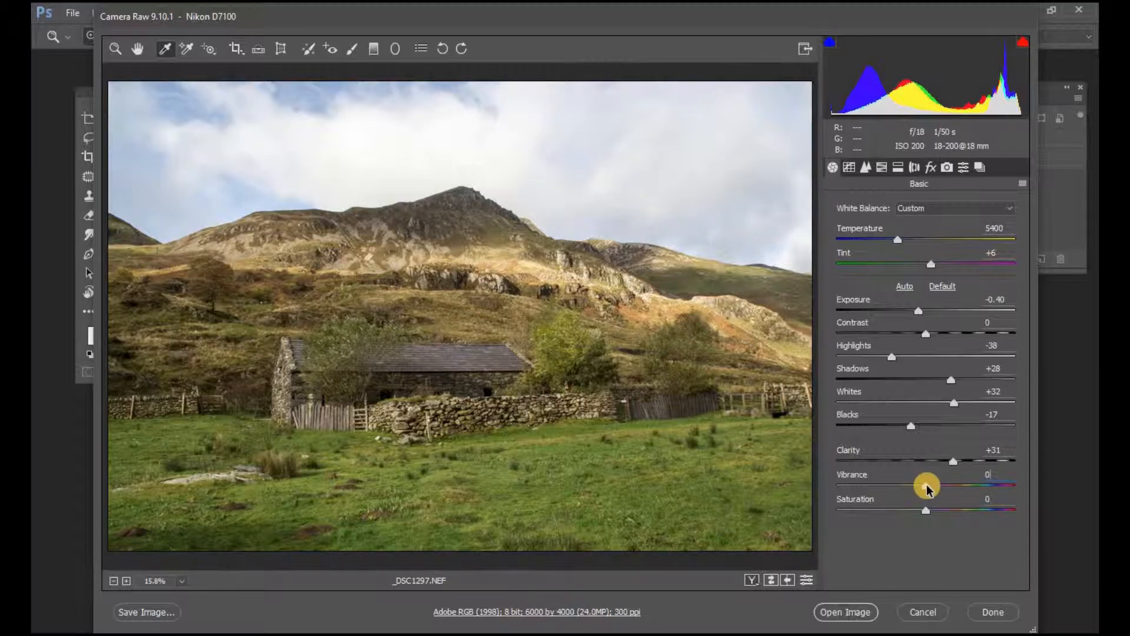
left_click_drag(925, 487, 944, 489)
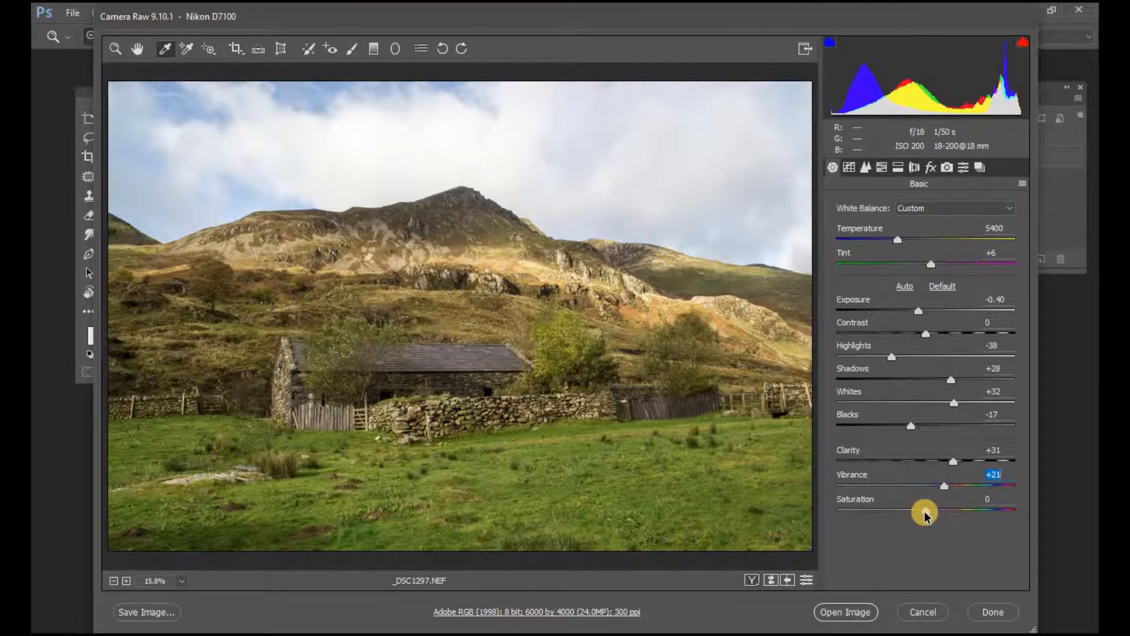
- Try both Saturation extremes on the photo, then settle on a Saturation of -5
left_click_drag(925, 514, 813, 514)
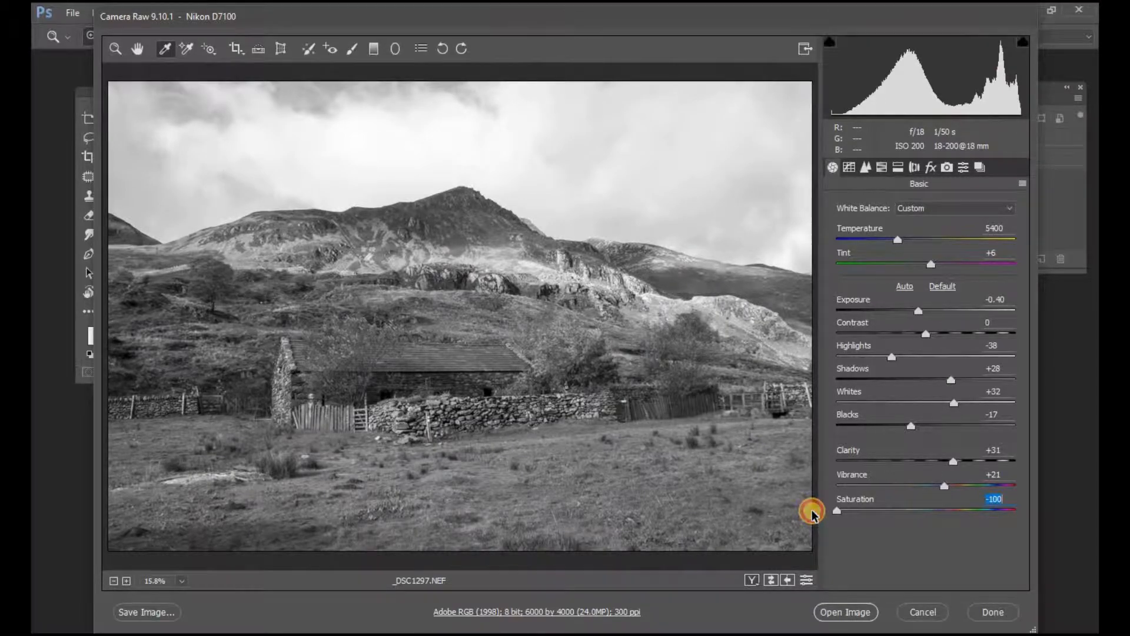
left_click_drag(812, 514, 1022, 501)
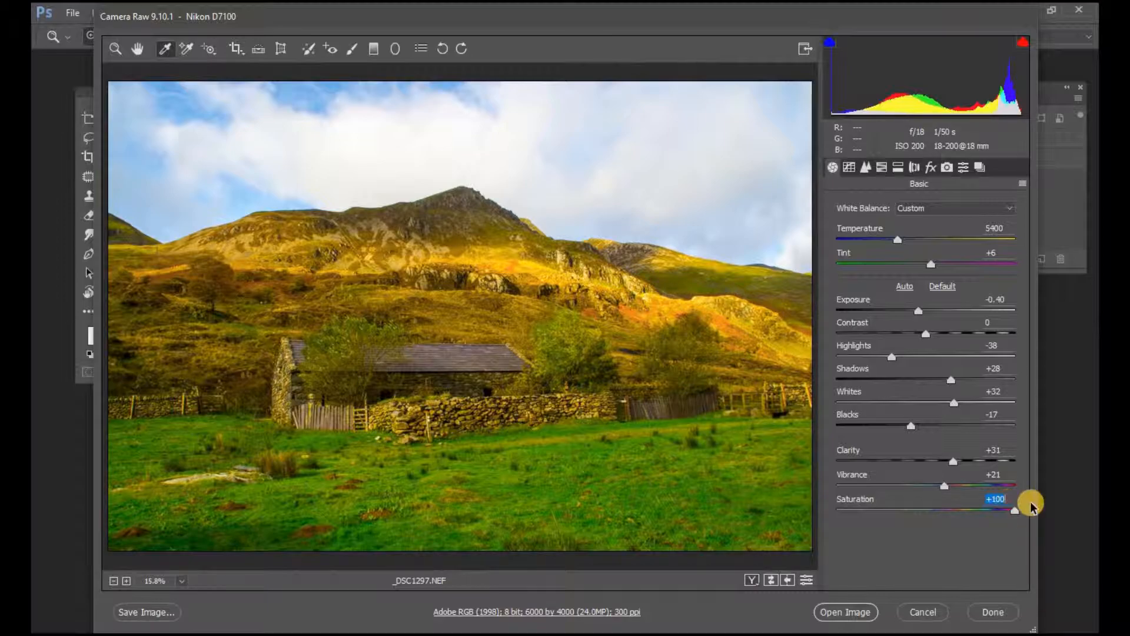
type("0")
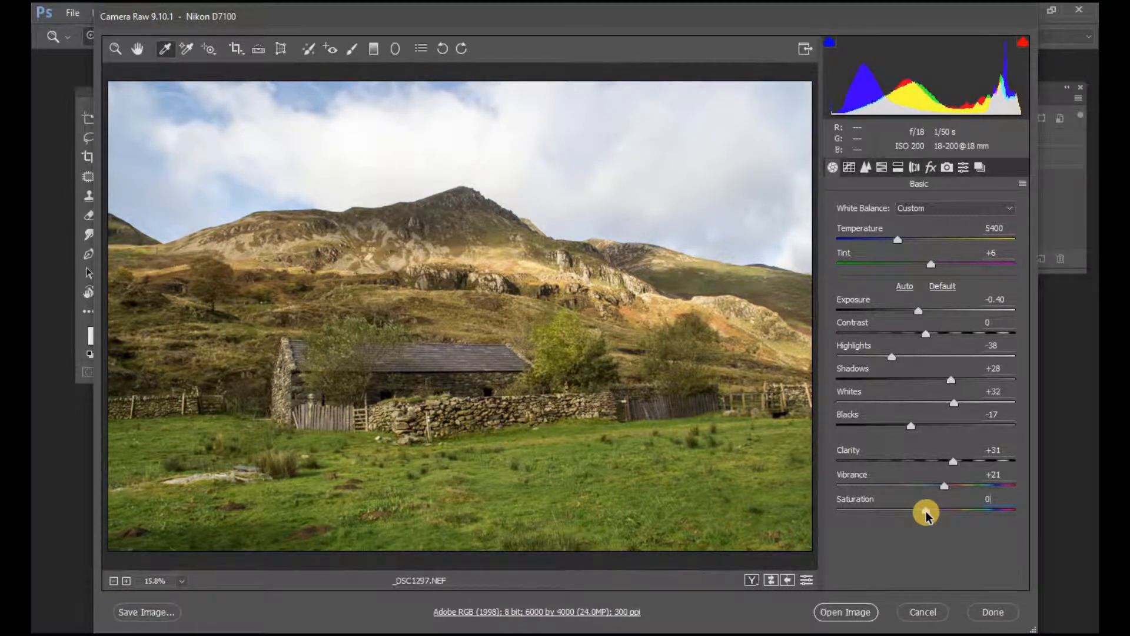
left_click_drag(926, 512, 938, 514)
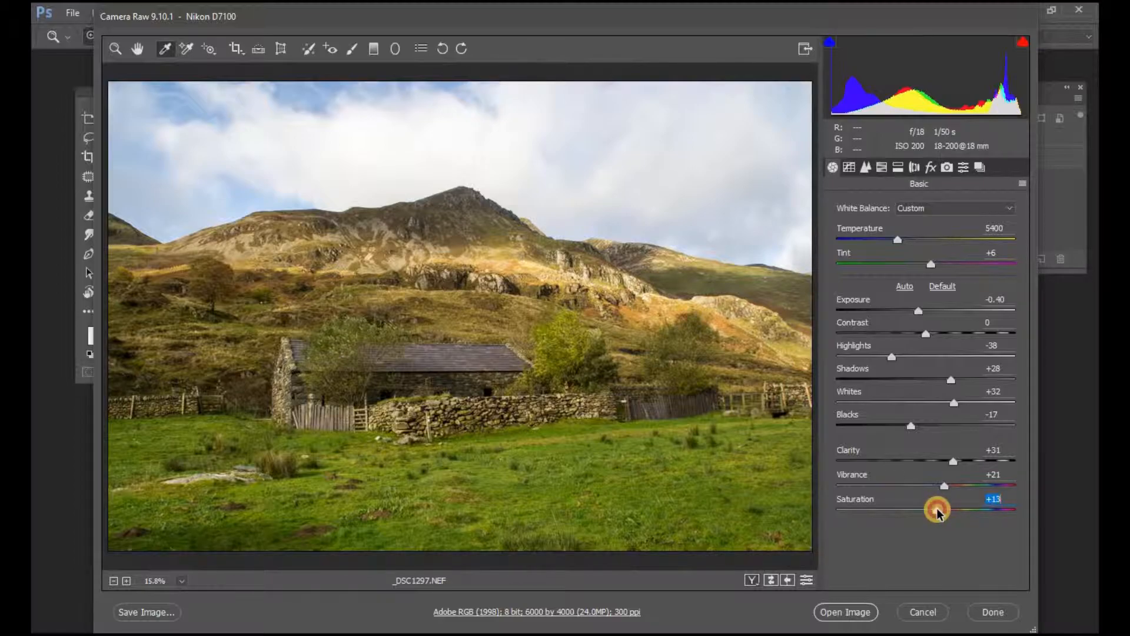
left_click_drag(937, 511, 921, 512)
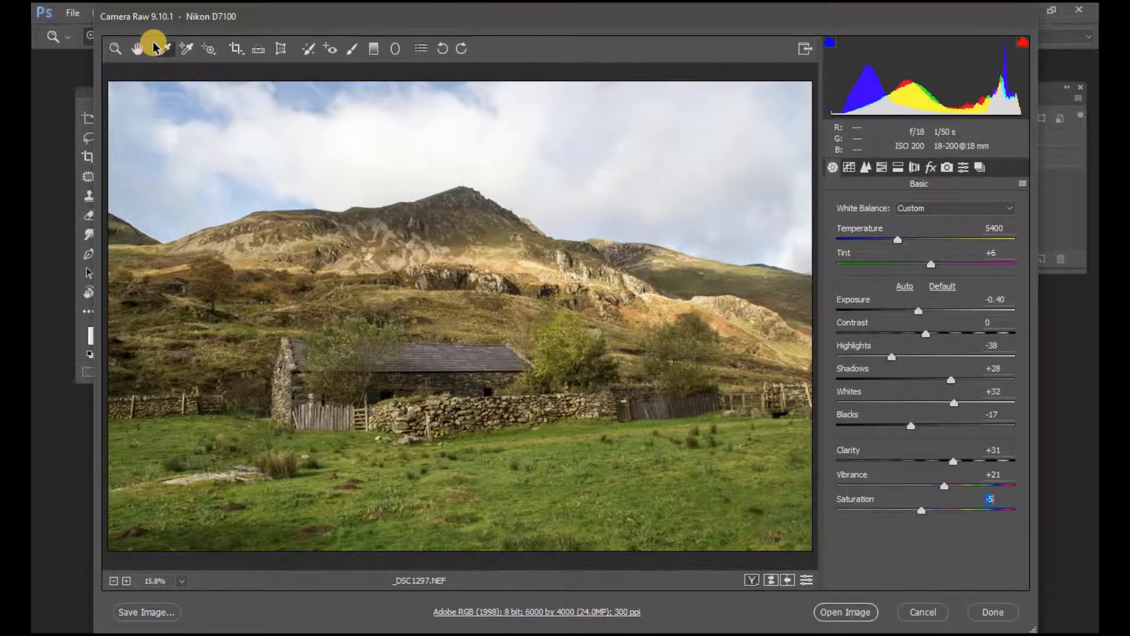
- Open the corrected photo as an image document in Photoshop and duplicate its Background layer
left_click(848, 613)
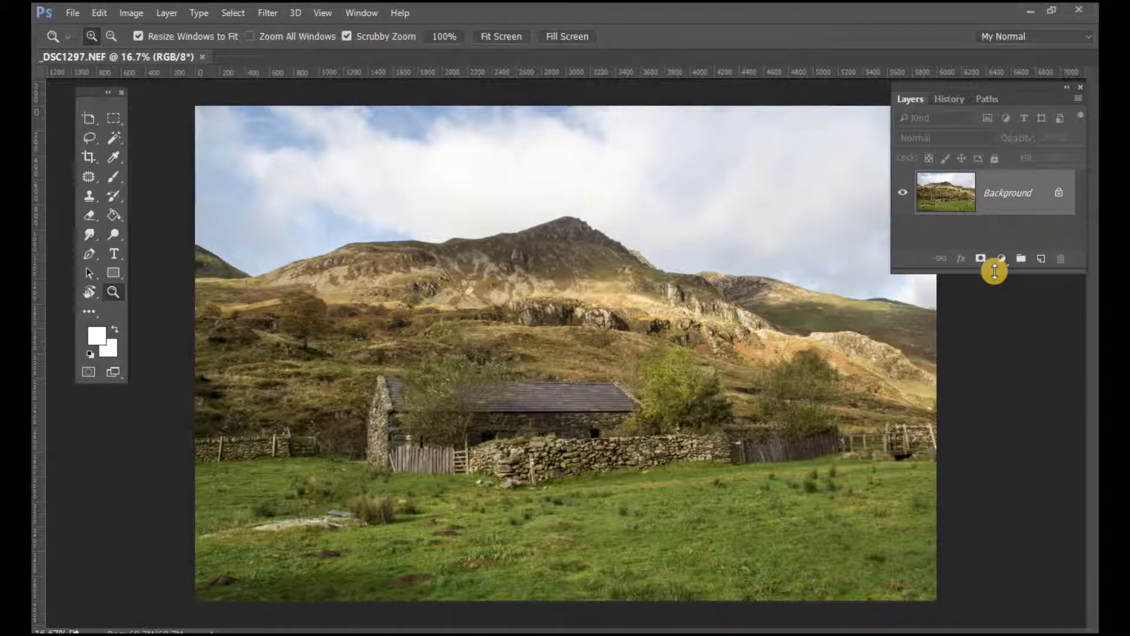
left_click_drag(991, 272, 994, 355)
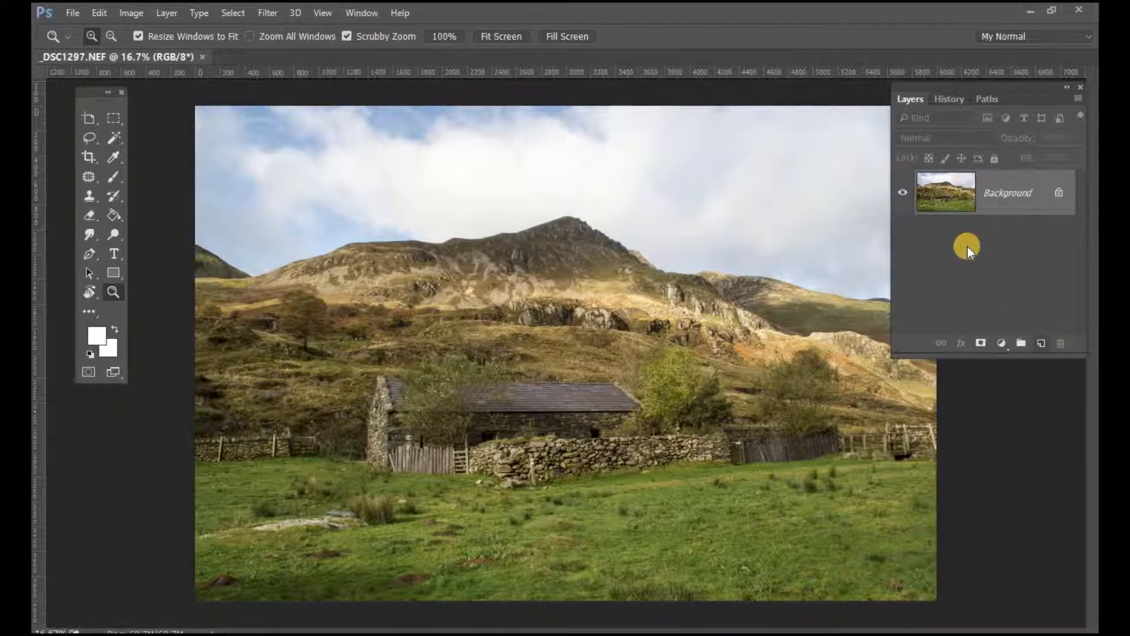
left_click_drag(942, 188, 1038, 342)
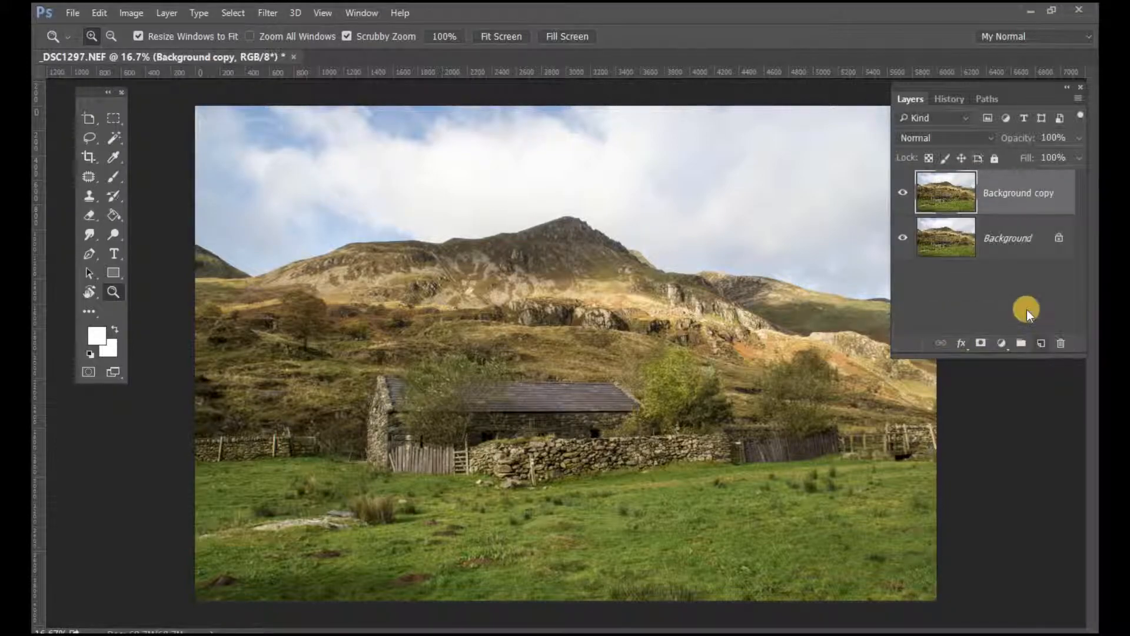
- Rename the duplicated background layer as Layer1
double_click(1011, 193)
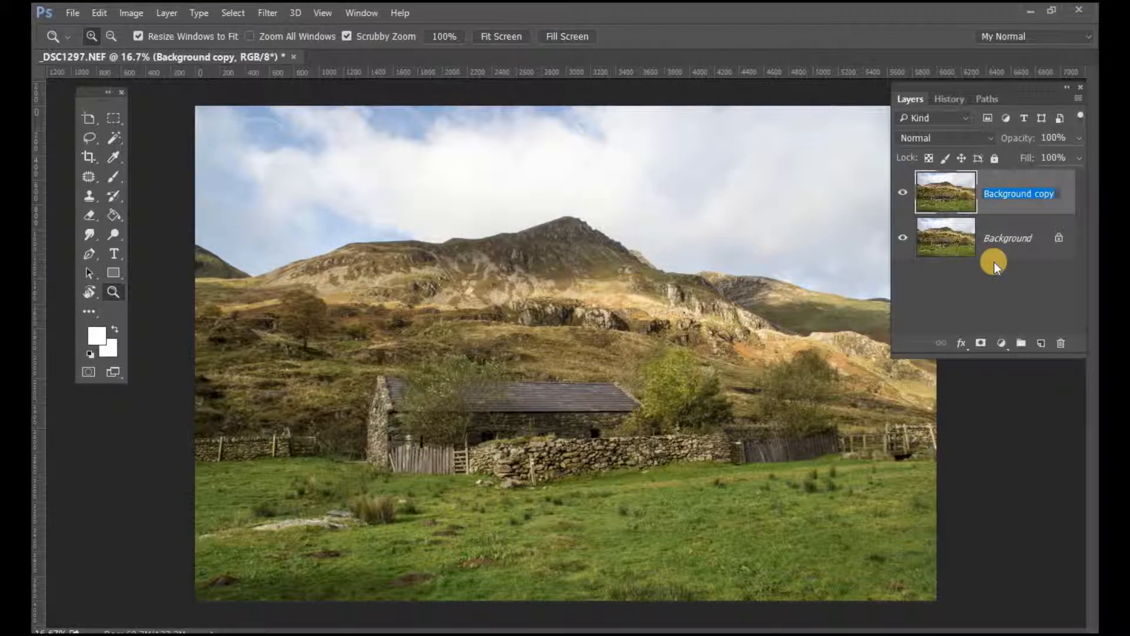
type("LAyer1")
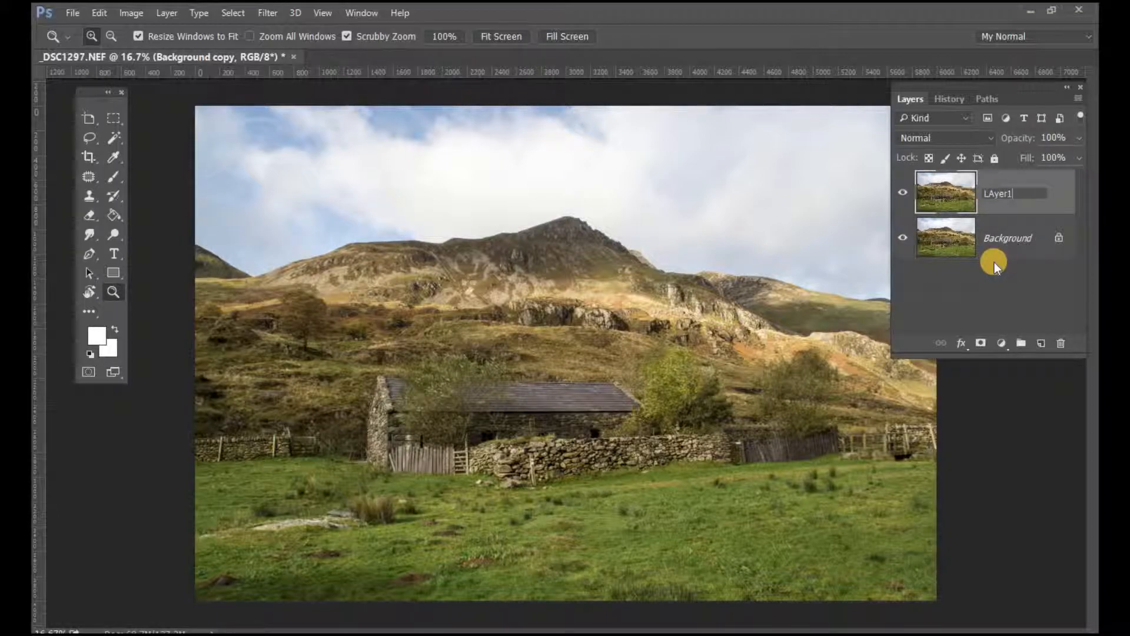
key("BackSpace")
key("BackSpace")
key("BackSpace")
key("BackSpace")
key("BackSpace")
type("ayer1")
key("Return")
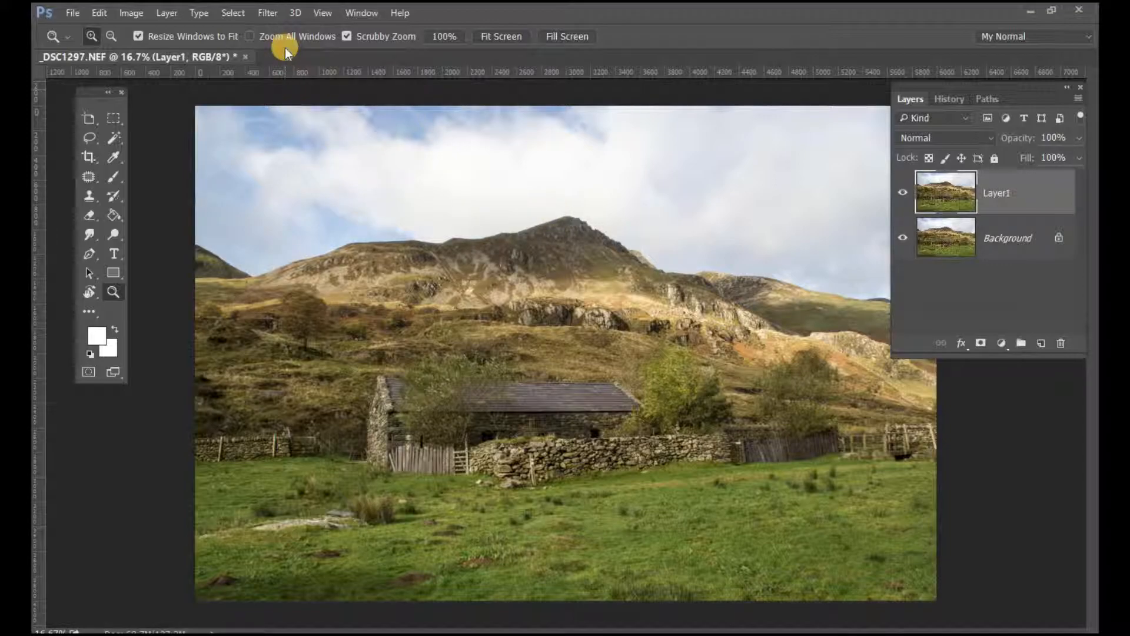
- Start the Camera Raw Filter on Layer1 and draw a vertical Graduated Filter from the upper sky down to the middle of the hillside
left_click(264, 13)
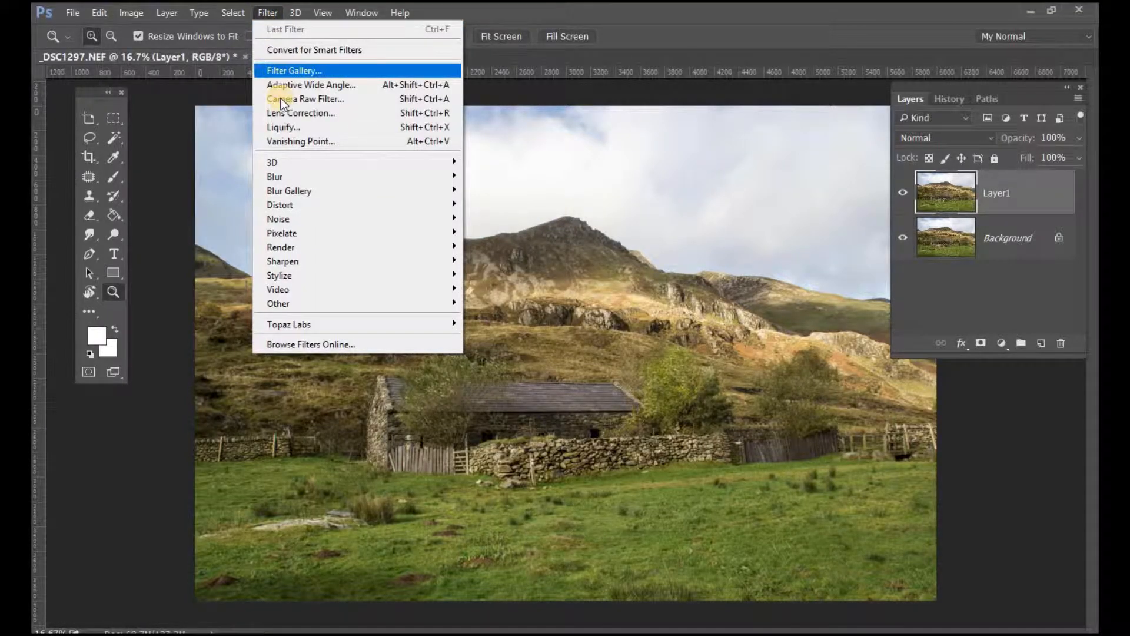
left_click(321, 99)
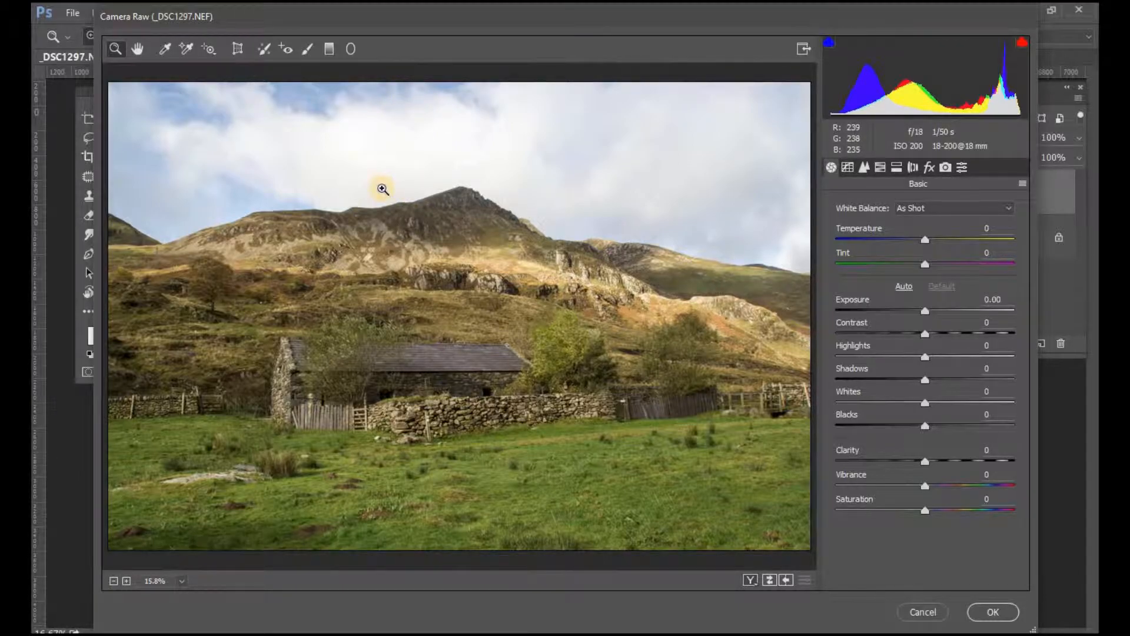
left_click(330, 49)
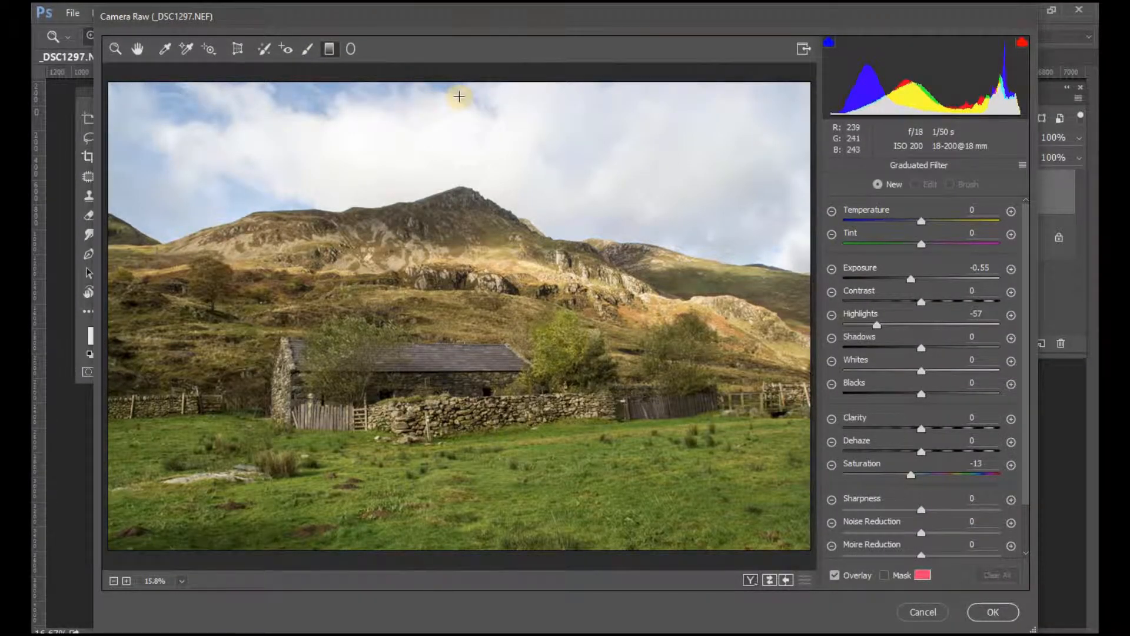
left_click_drag(459, 95, 470, 289)
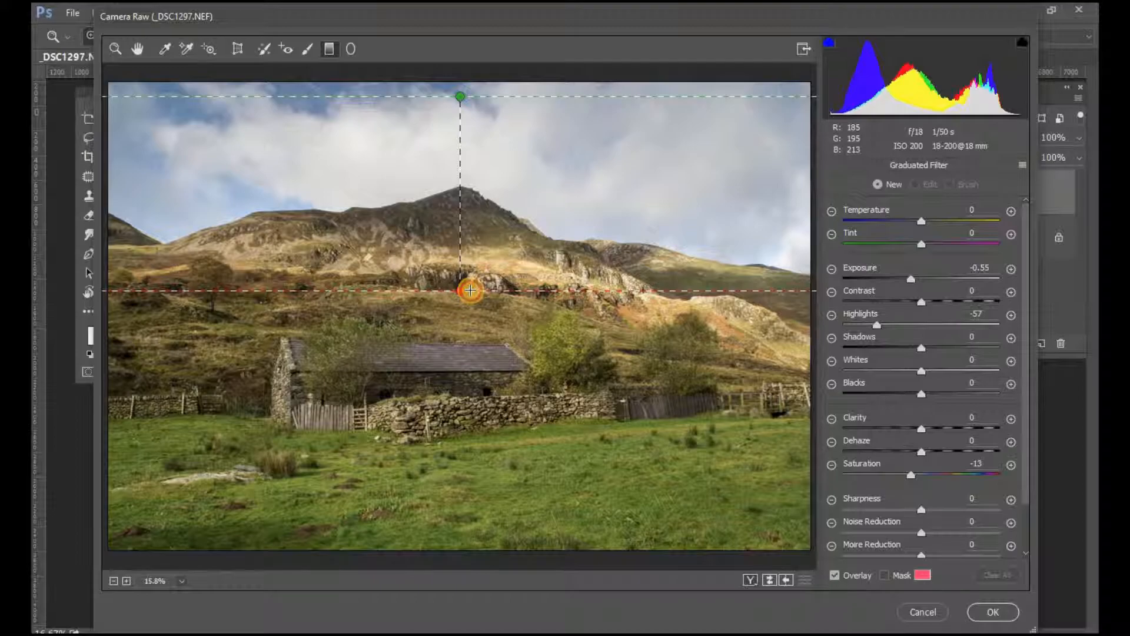
left_click_drag(470, 290, 470, 290)
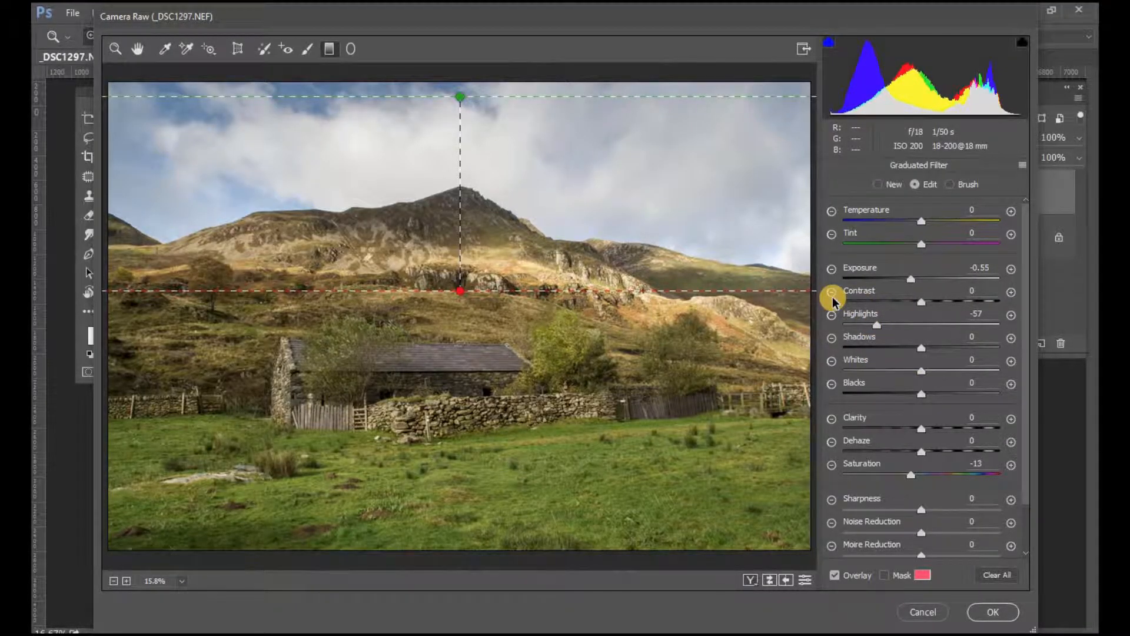
- Reset the graduated filter's local corrections, then give it Exposure -0.55, Highlights -37 and Clarity +16
left_click(1025, 165)
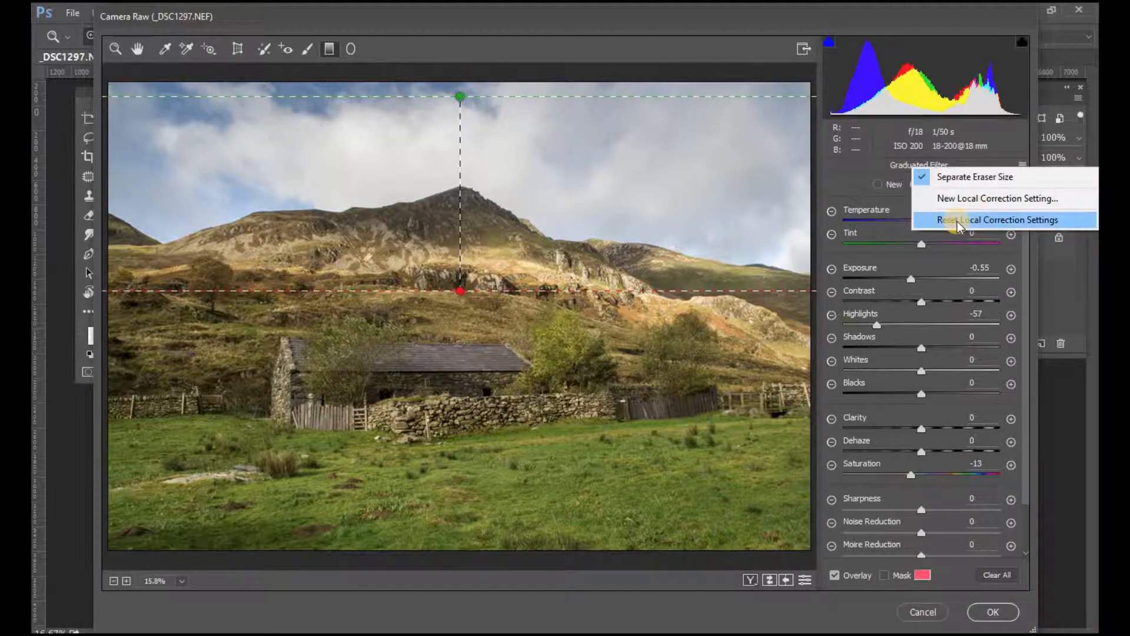
left_click(978, 220)
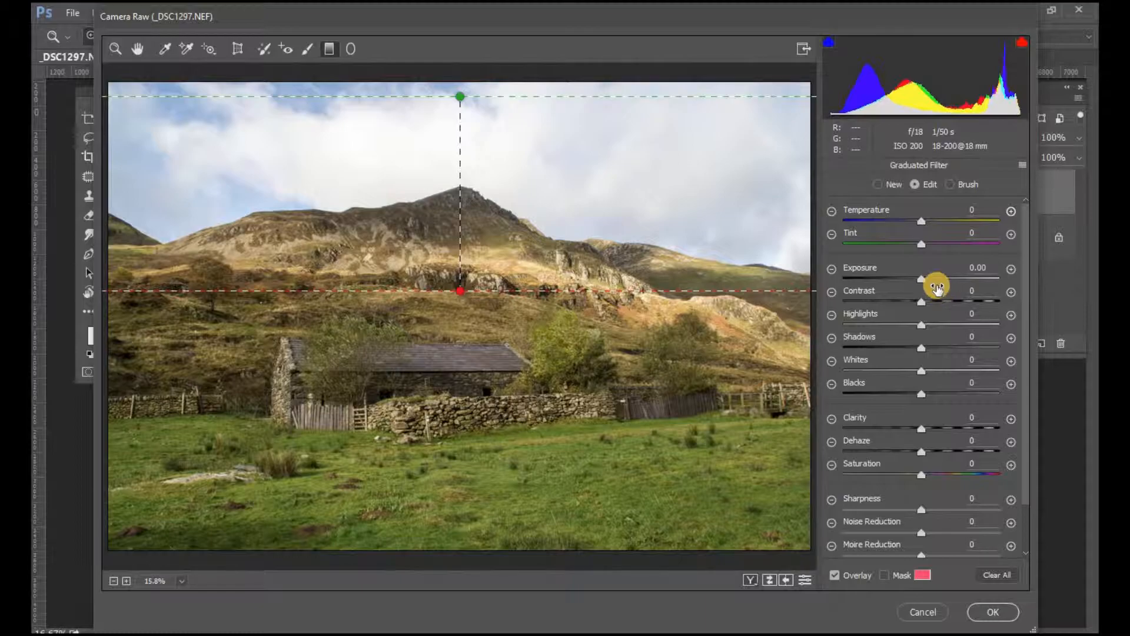
left_click_drag(923, 282, 843, 288)
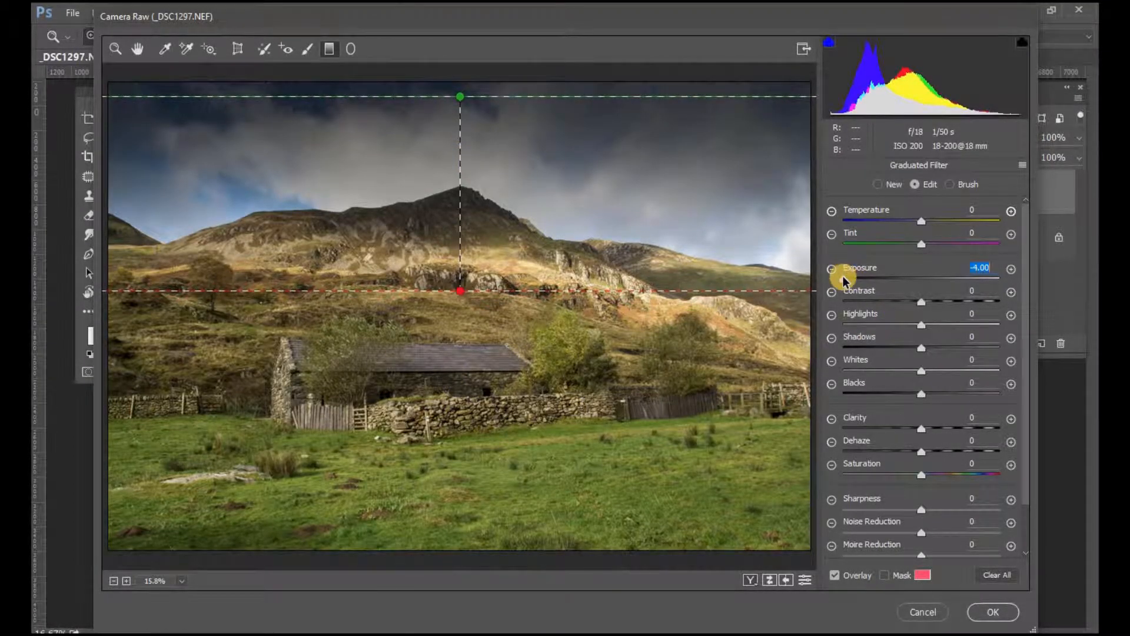
left_click_drag(845, 281, 903, 284)
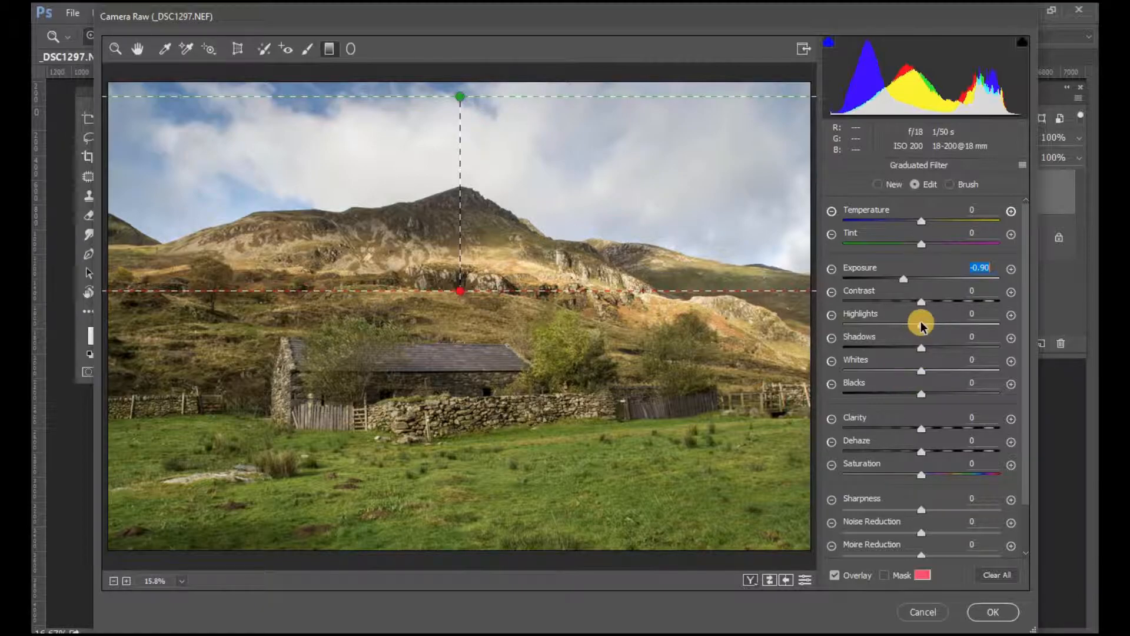
left_click_drag(922, 325, 894, 329)
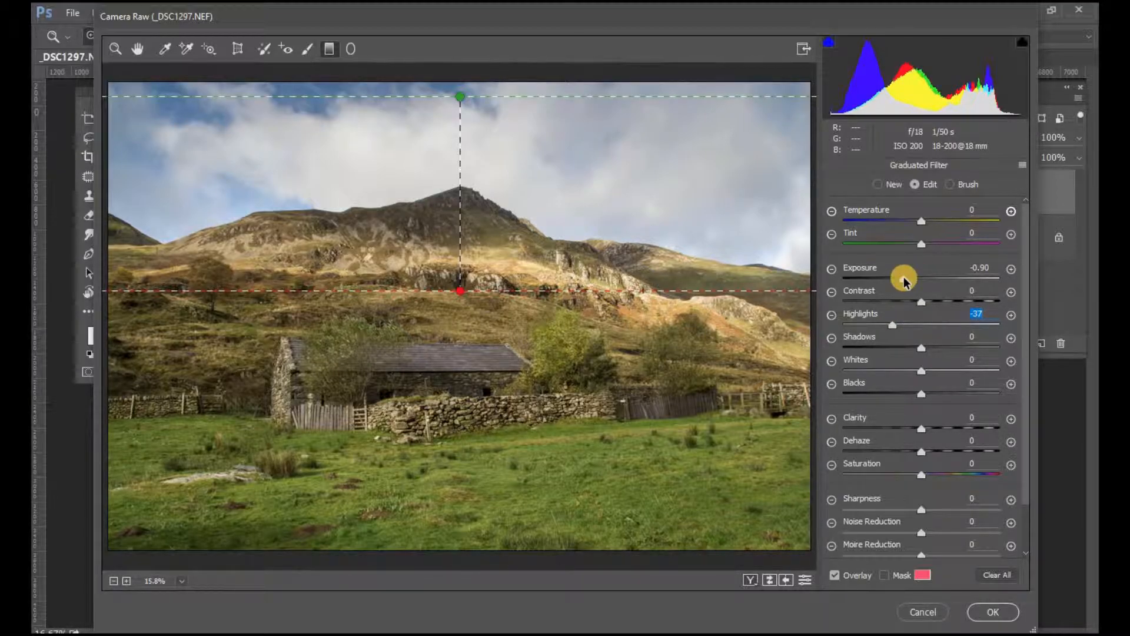
left_click_drag(904, 281, 911, 281)
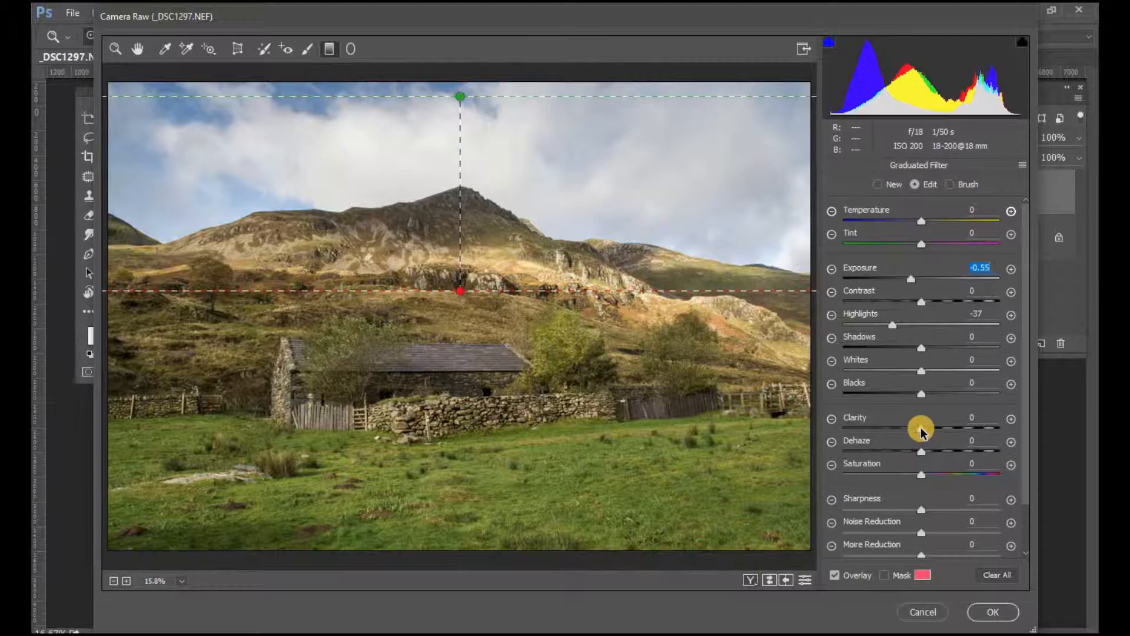
left_click_drag(921, 431, 931, 432)
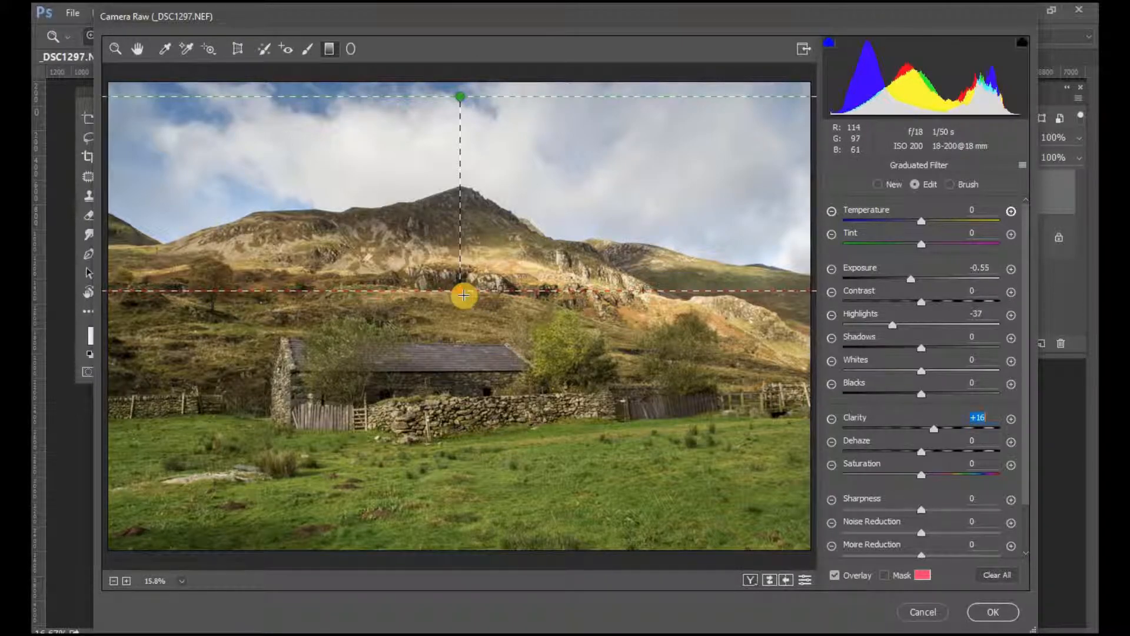
- Shorten the gradient so it ends slightly higher on the hillside, set its Temperature to -22 and apply the filter
left_click_drag(462, 293, 458, 269)
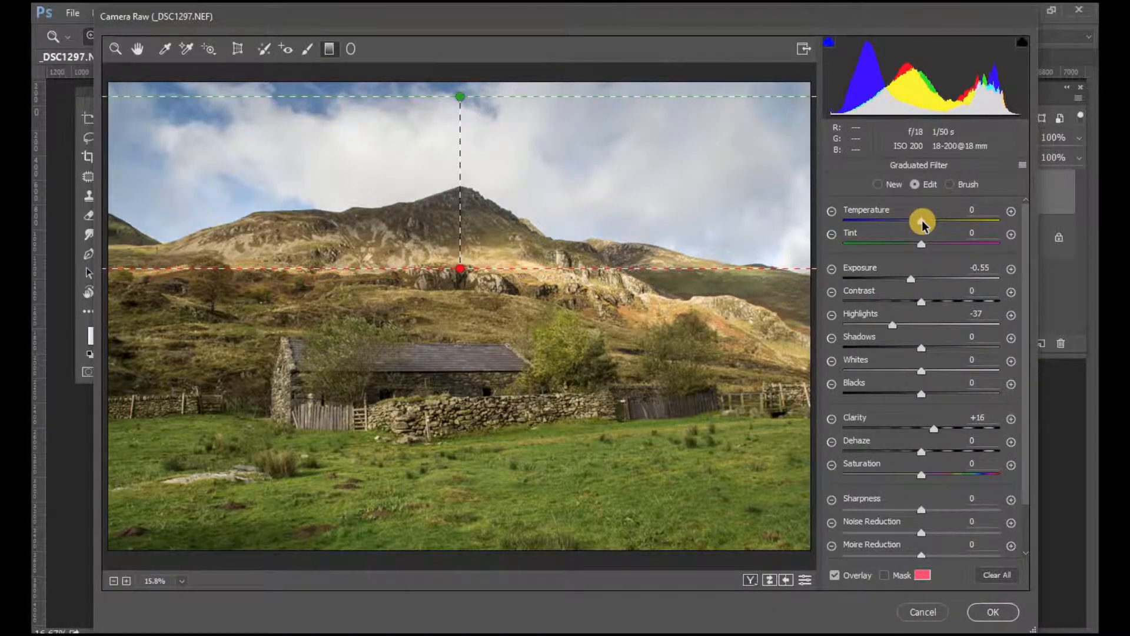
mouse_move(921, 223)
left_mouse_down()
mouse_move(851, 231)
mouse_move(906, 227)
left_mouse_up()
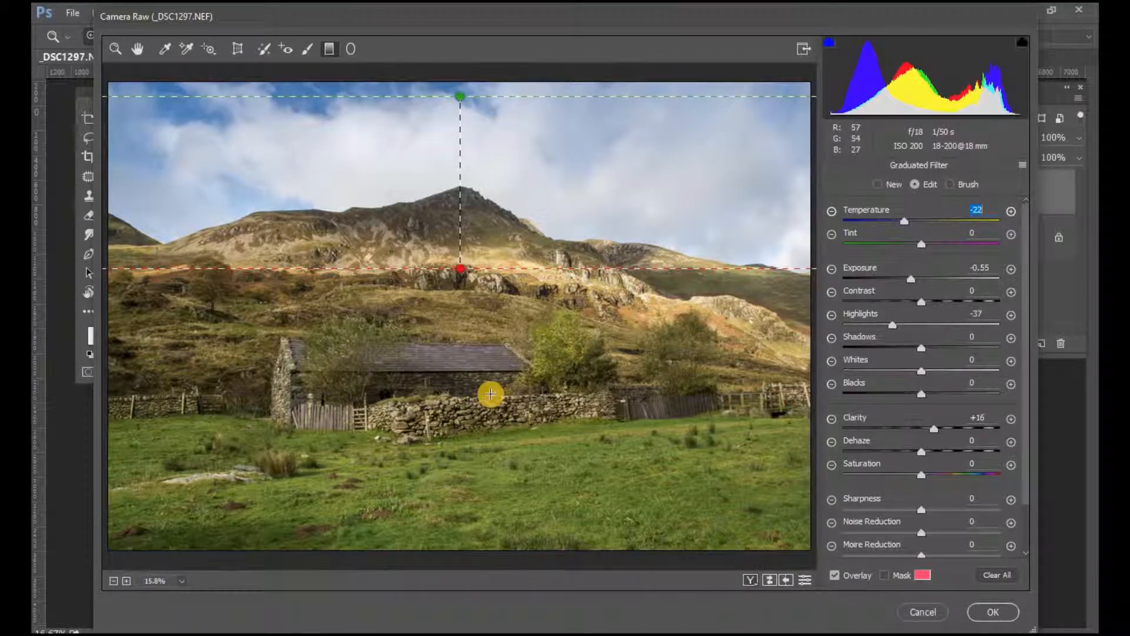
left_click(991, 613)
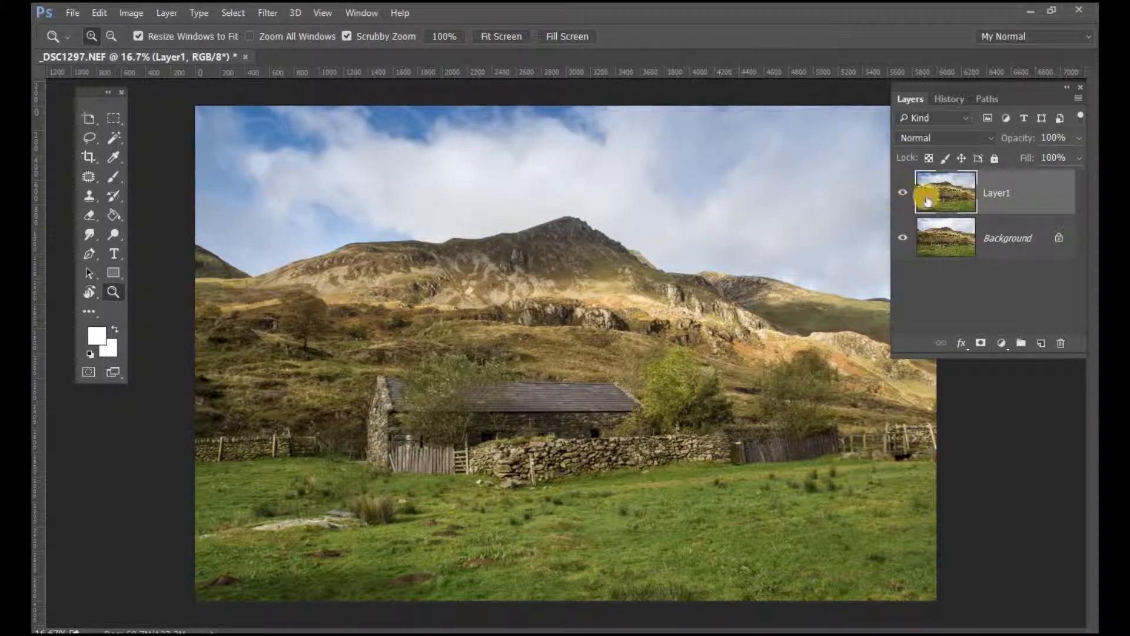
- Compare the photo with and without Layer1 to judge the effect of the graduated filter on the sky
left_click(903, 194)
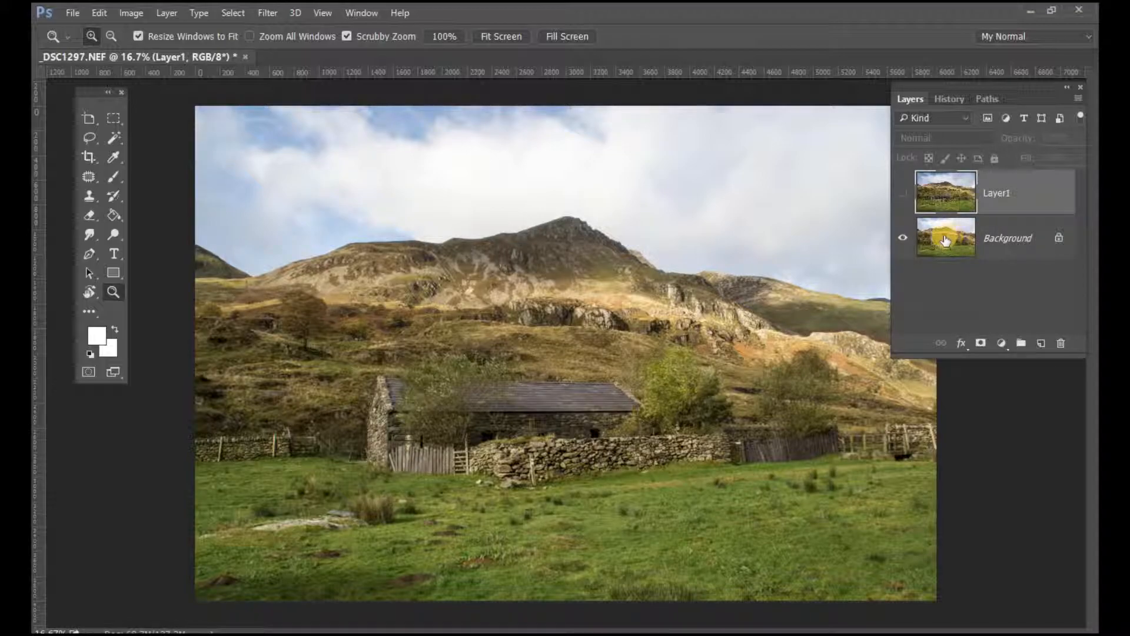
left_click(903, 194)
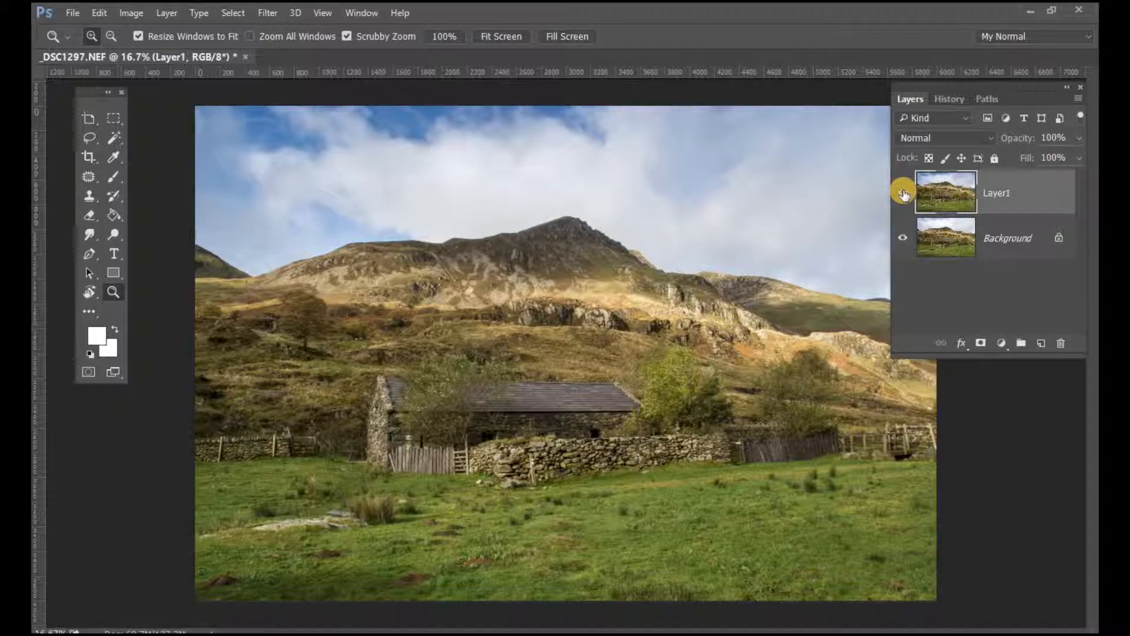
left_click(903, 194)
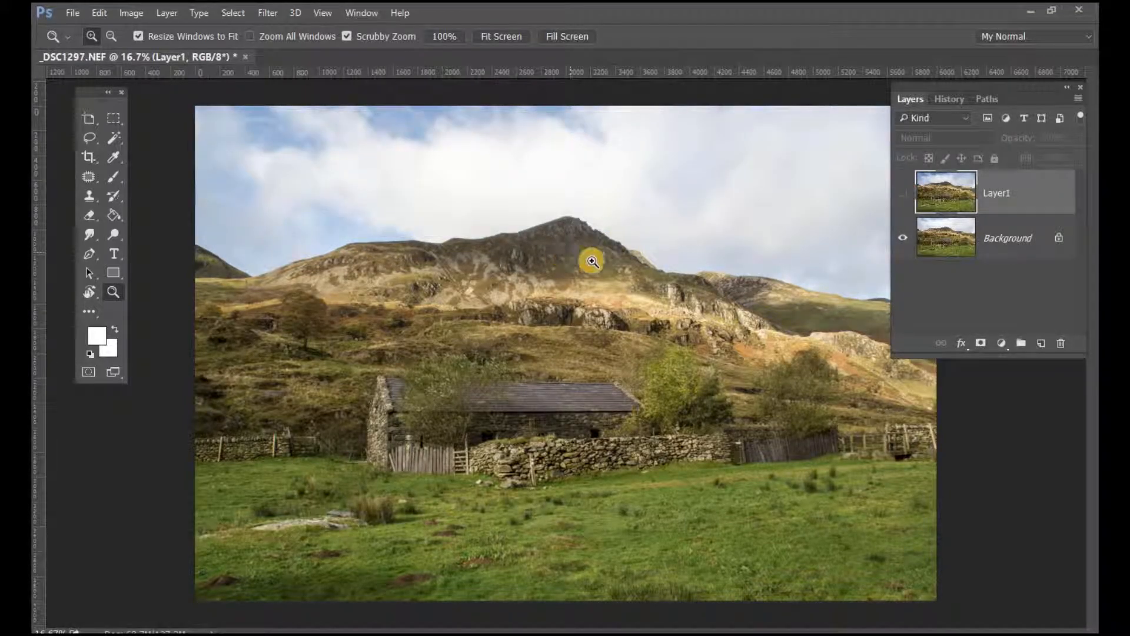
left_click(903, 195)
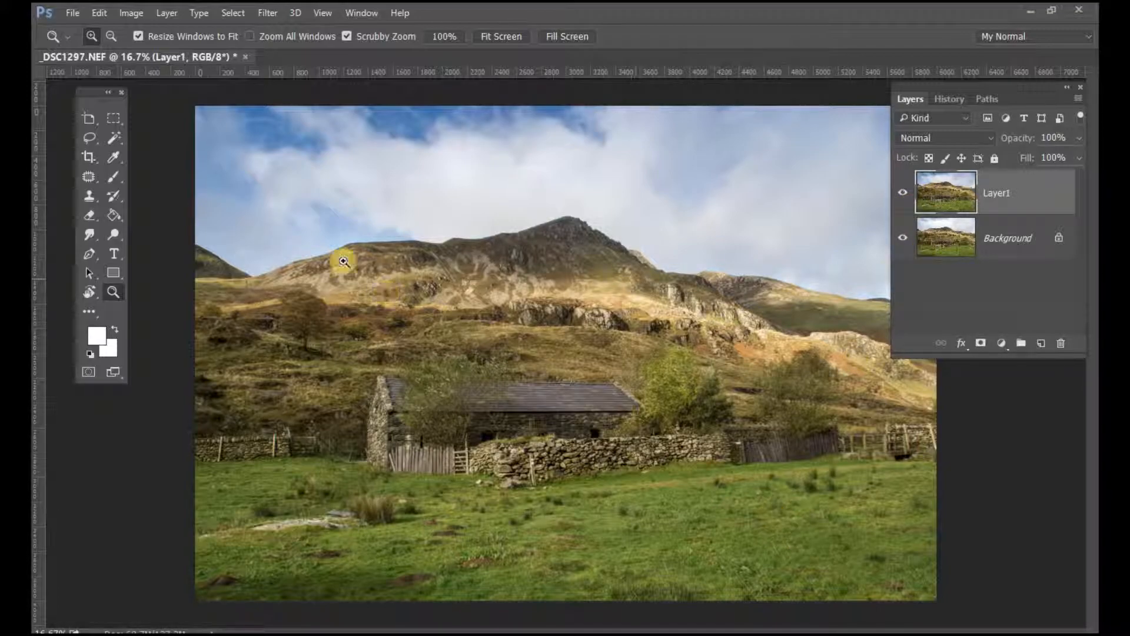
- Start the Camera Raw Filter on Layer1 again and reset the Adjustment Brush's local correction settings
left_click(267, 14)
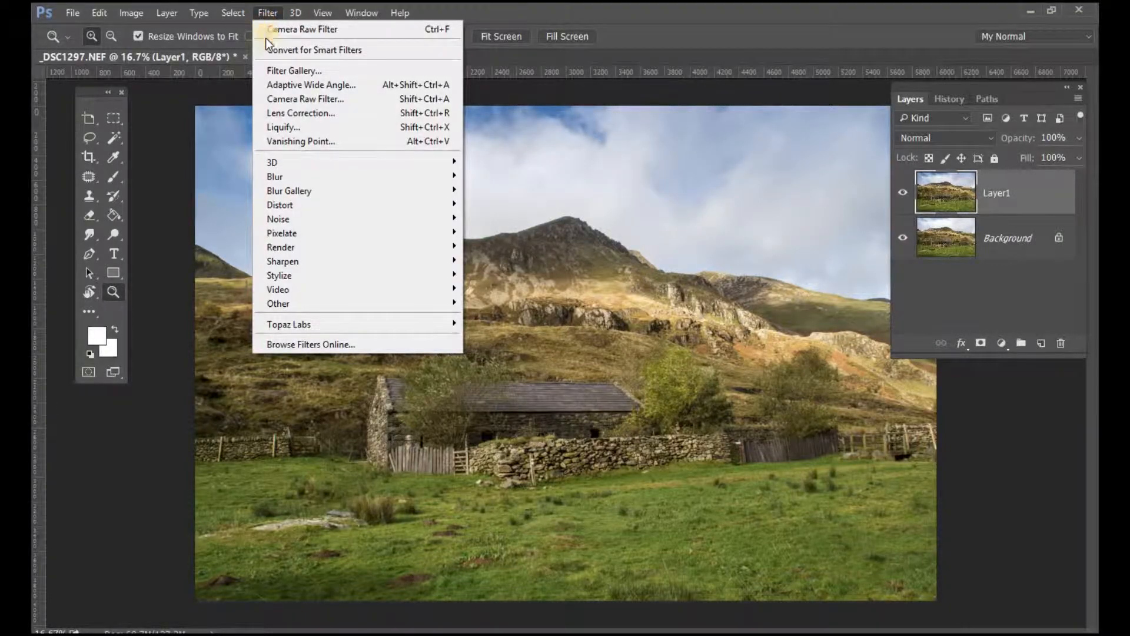
left_click(287, 98)
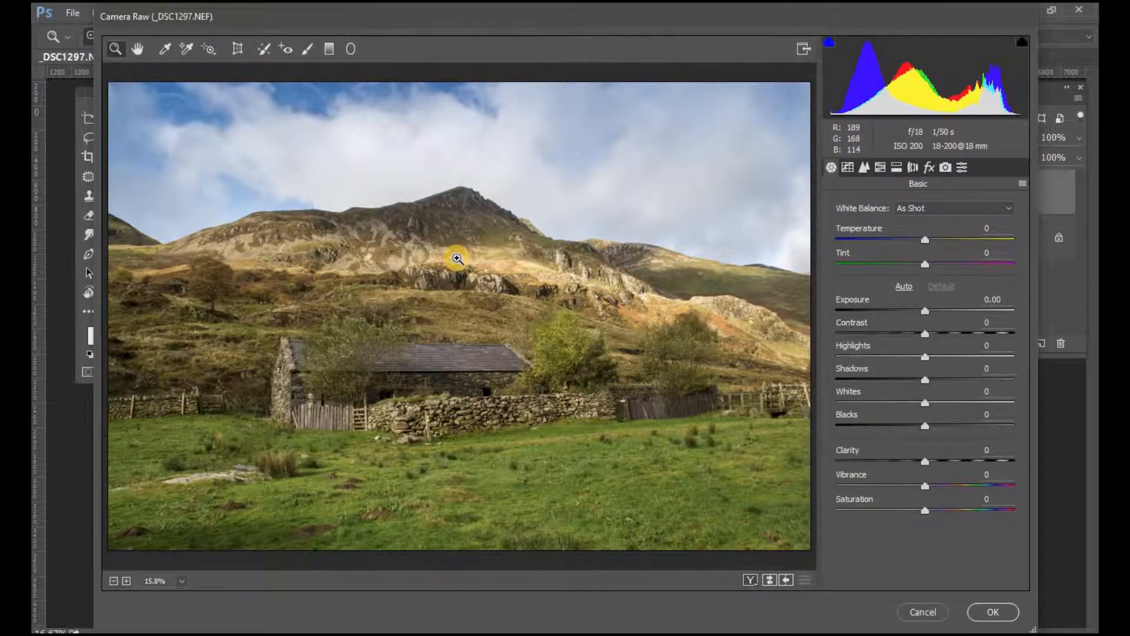
left_click(307, 51)
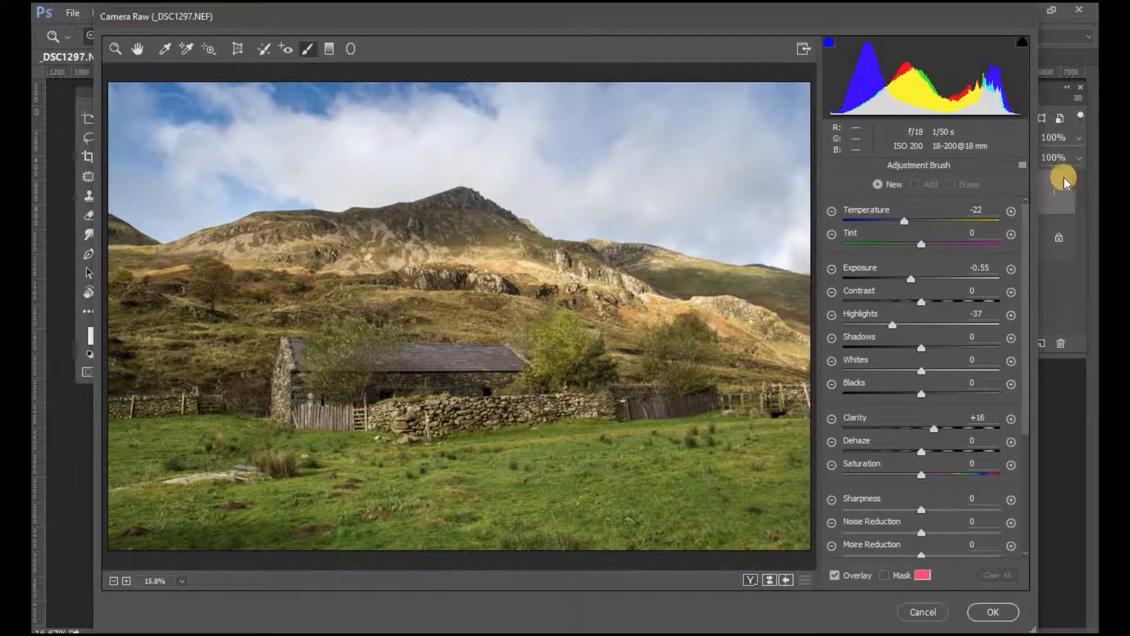
left_click(1022, 165)
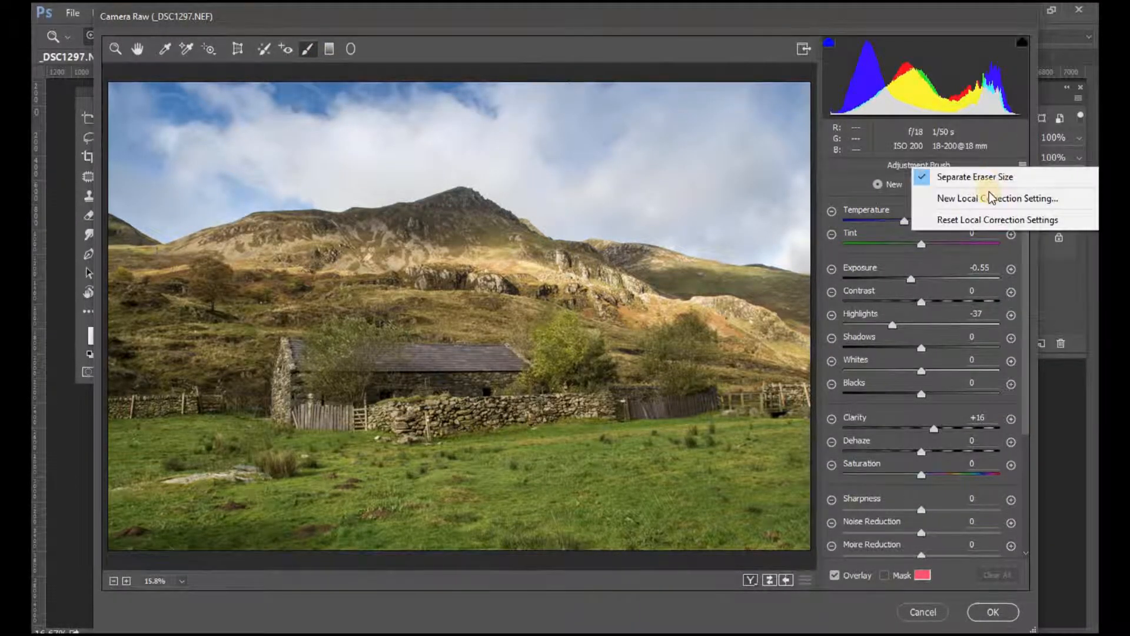
left_click(987, 220)
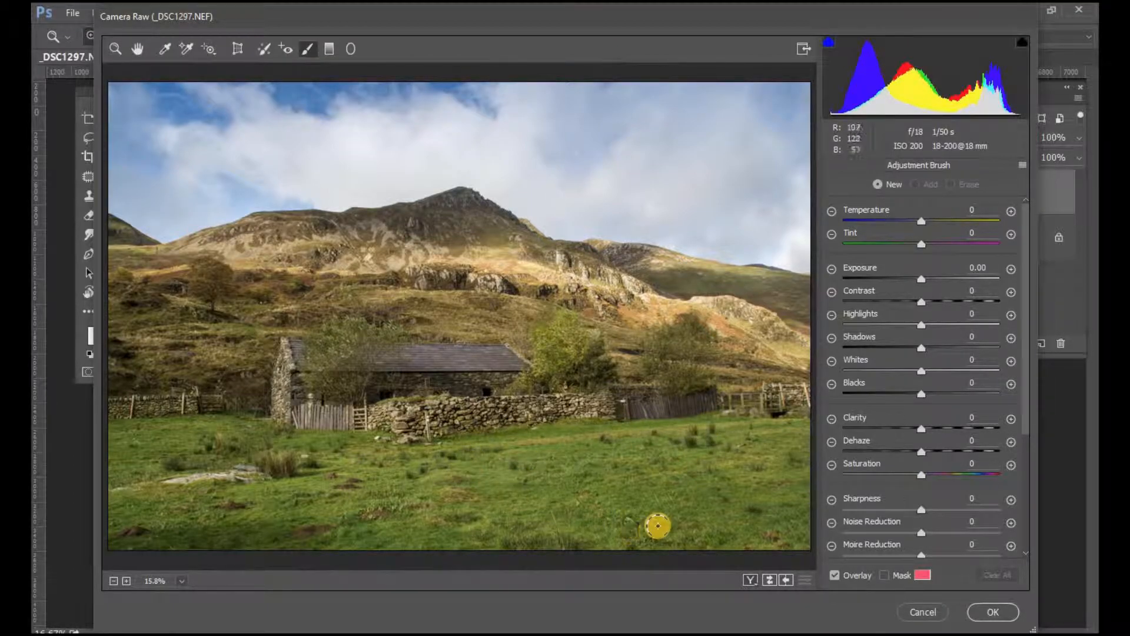
- Turn on the mask display and paint an Adjustment Brush mask over the grass in the right part of the foreground, enlarging the brush to fill gaps
left_click(885, 577)
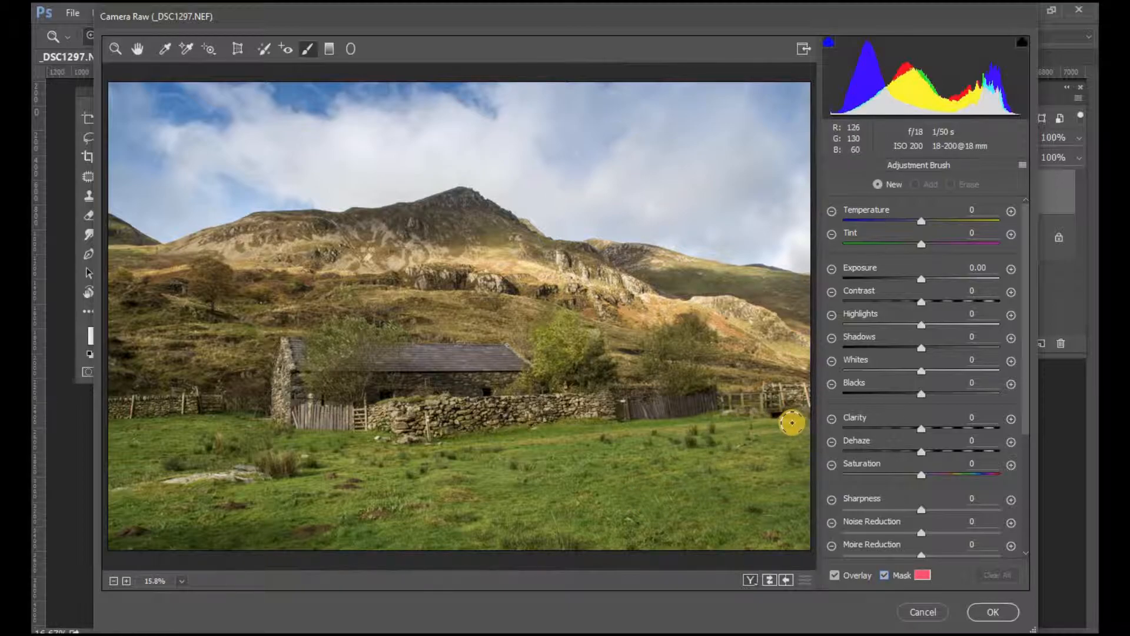
mouse_move(787, 421)
left_mouse_down()
mouse_move(457, 446)
mouse_move(458, 460)
mouse_move(514, 520)
mouse_move(589, 535)
mouse_move(800, 536)
mouse_move(804, 441)
left_mouse_up()
mouse_move(617, 442)
left_mouse_down()
mouse_move(503, 456)
mouse_move(585, 468)
mouse_move(514, 474)
mouse_move(532, 501)
mouse_move(497, 468)
mouse_move(563, 516)
mouse_move(542, 490)
mouse_move(738, 465)
mouse_move(650, 463)
mouse_move(784, 458)
mouse_move(585, 487)
left_mouse_up()
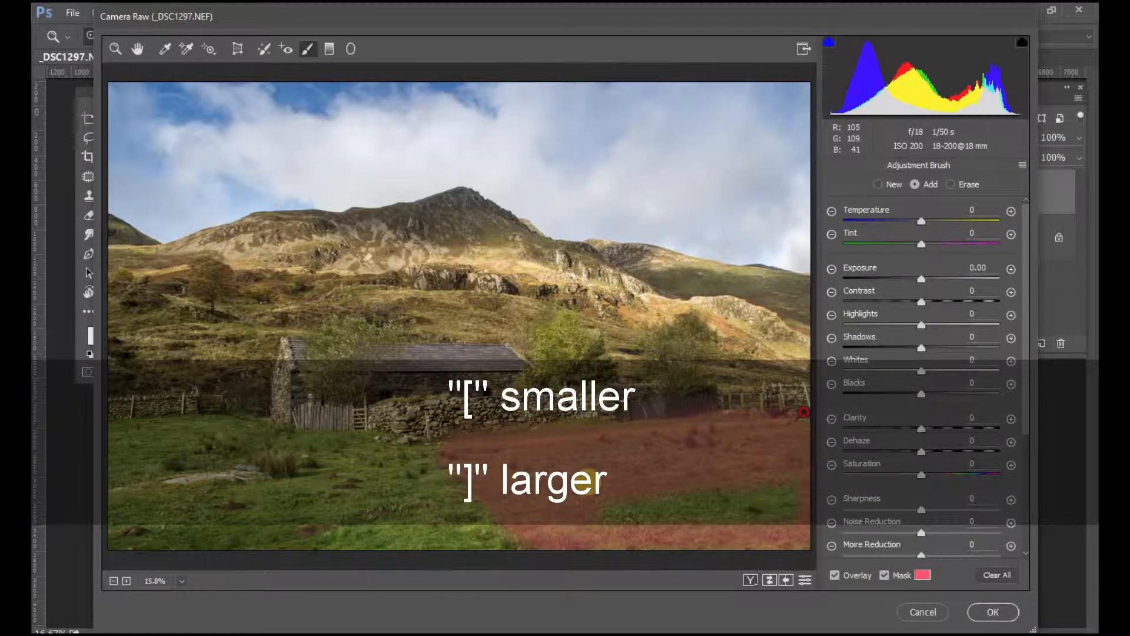
key("bracketright")
key("bracketright")
key("bracketright")
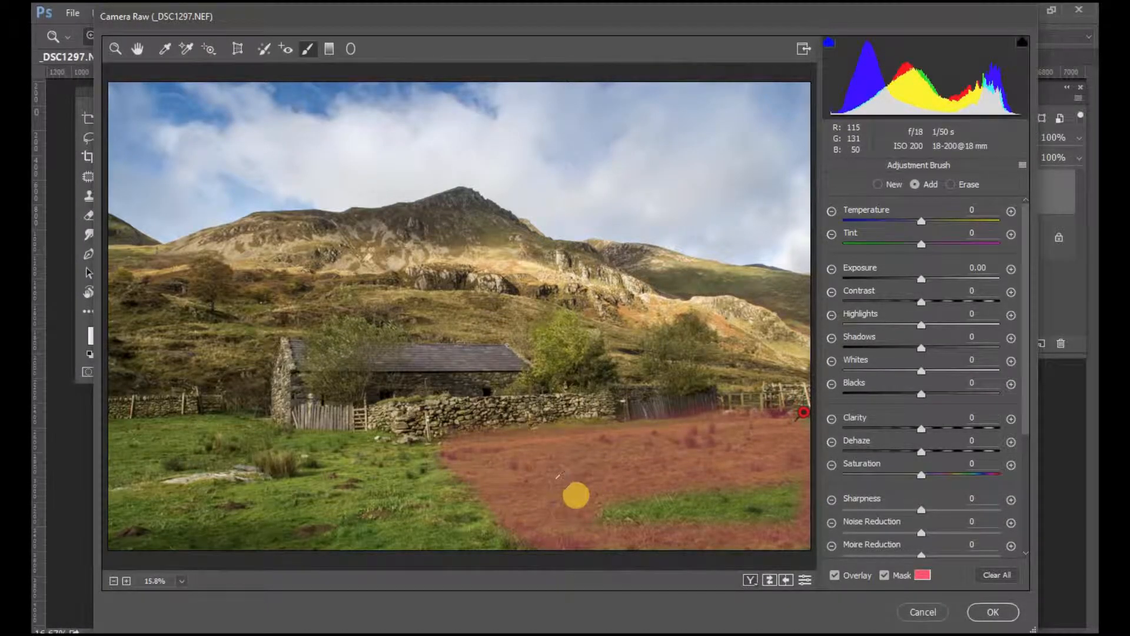
mouse_move(657, 508)
left_mouse_down()
mouse_move(786, 480)
mouse_move(725, 511)
left_mouse_up()
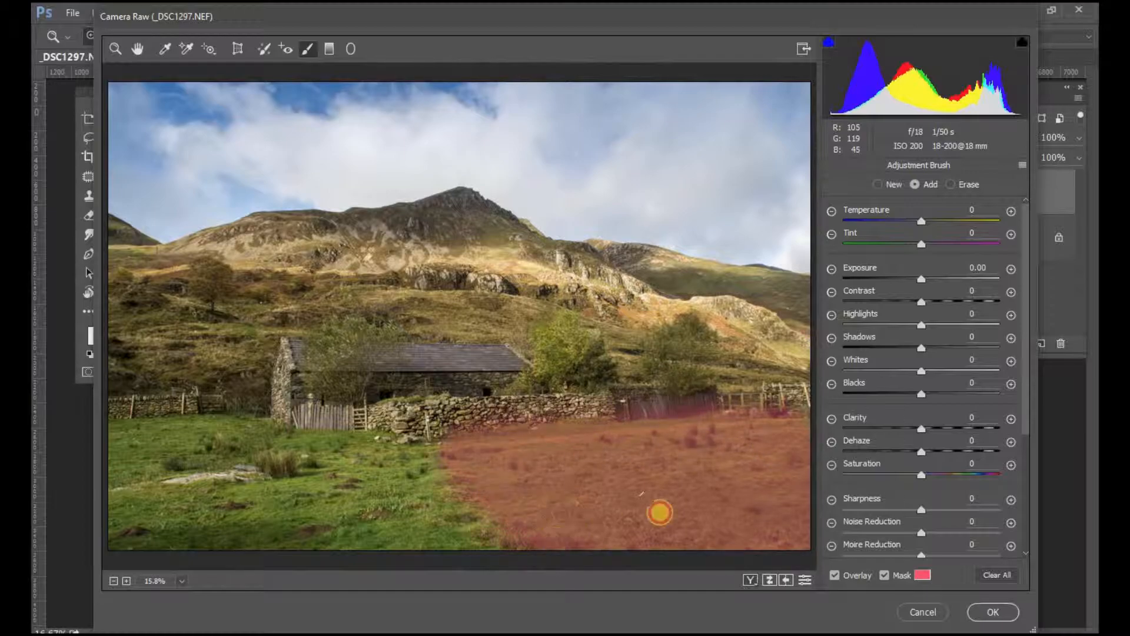
left_click(804, 414)
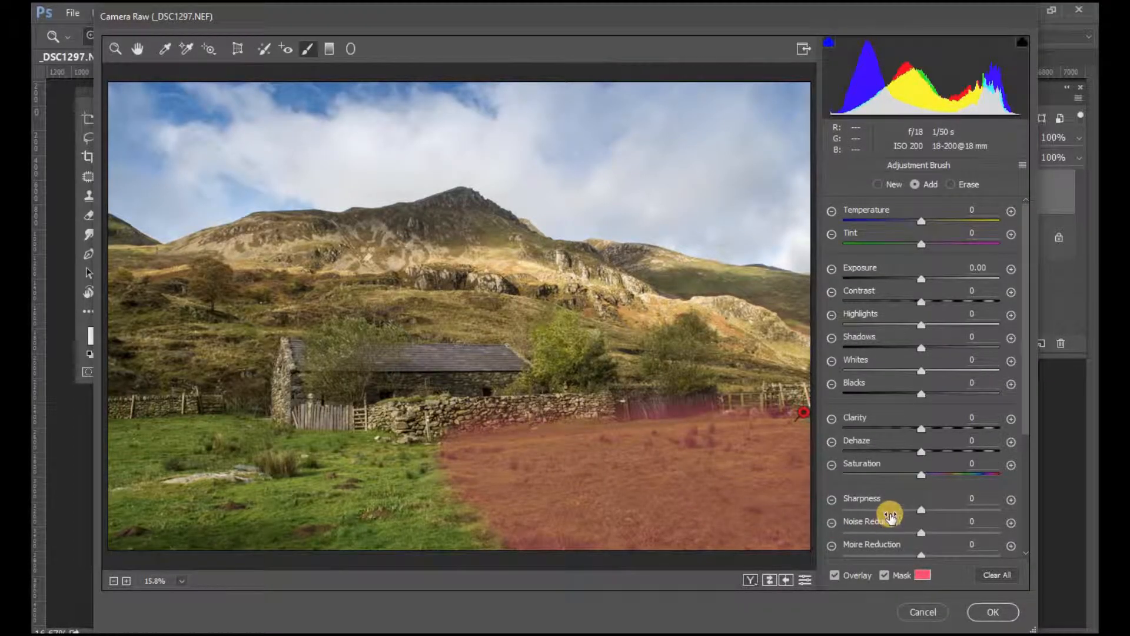
- Hide the mask display and set the brushed grass to Tint -100, Exposure +0.85, Clarity +38 and Saturation +44
left_click(884, 576)
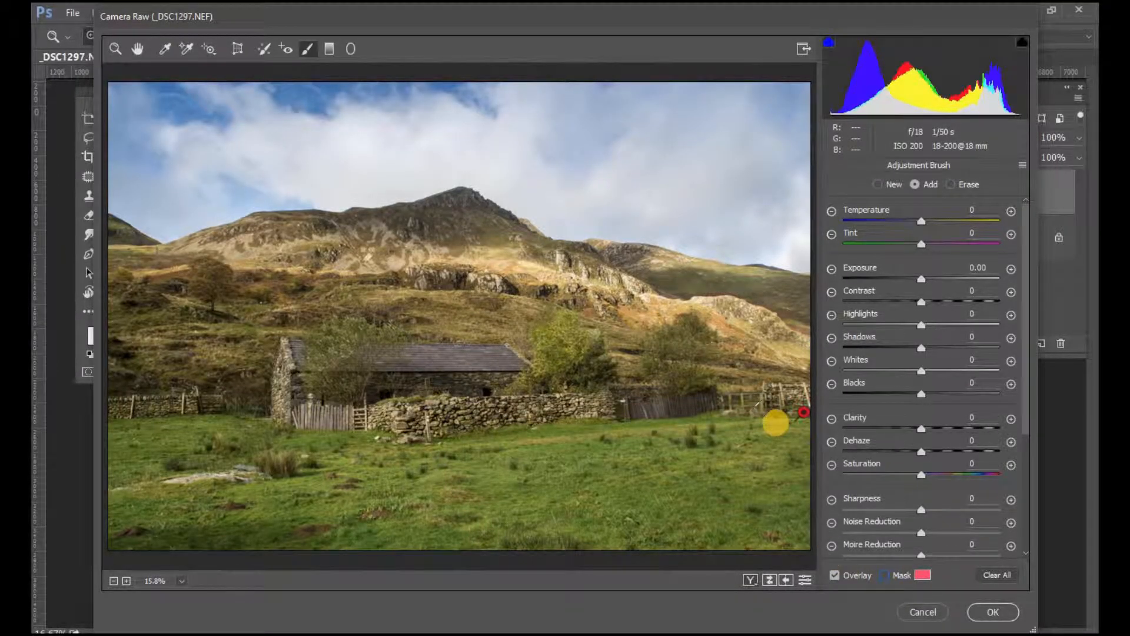
left_click(884, 575)
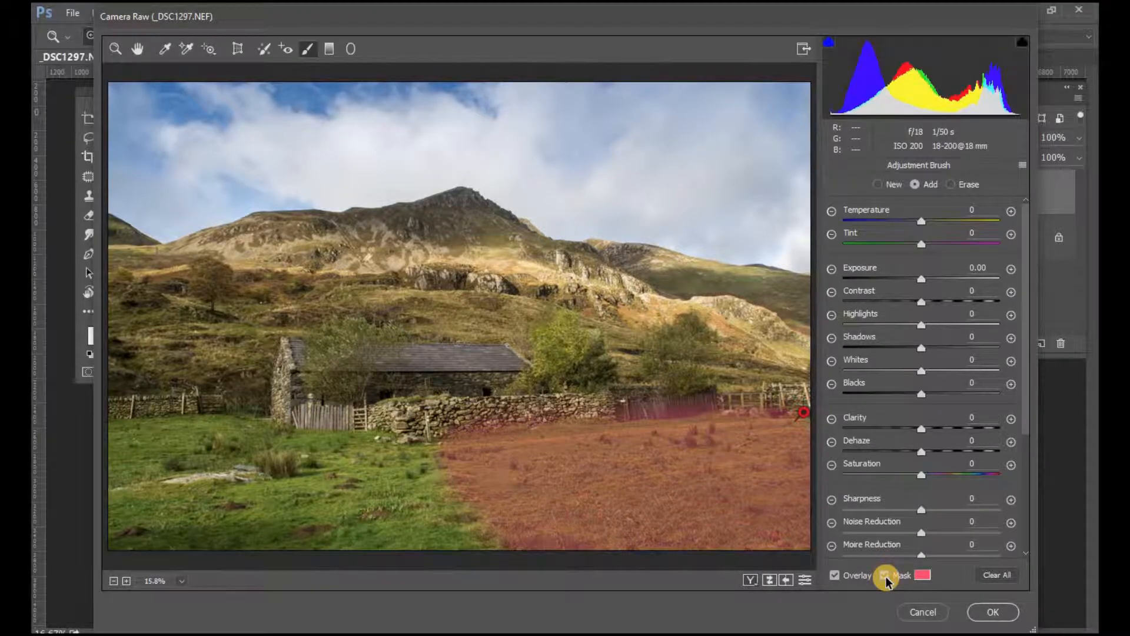
left_click(885, 575)
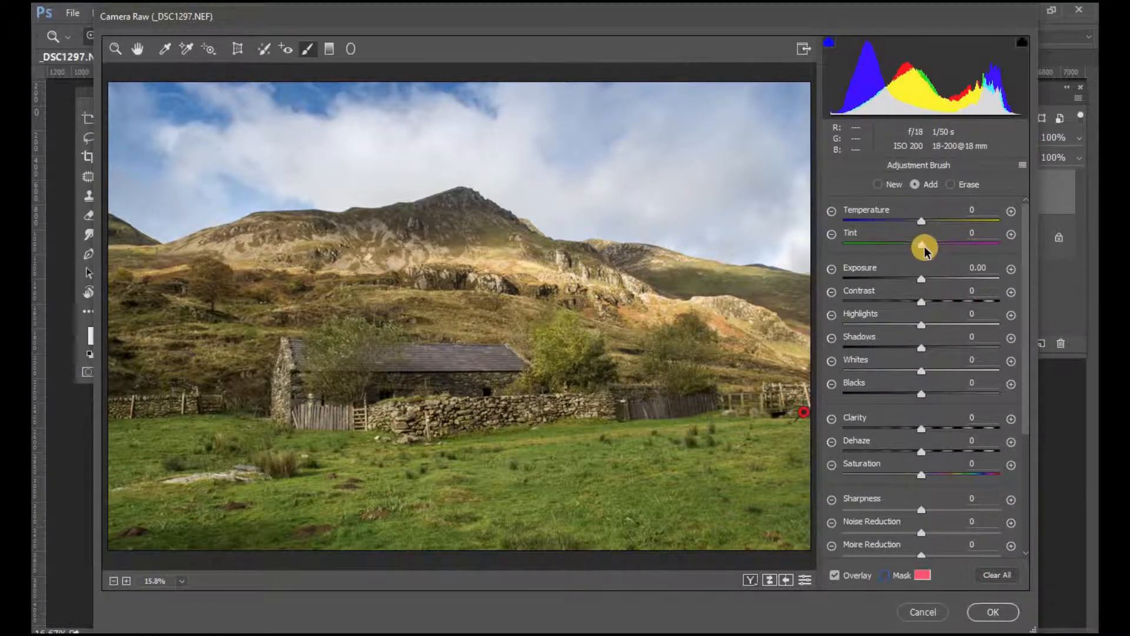
left_click_drag(921, 247, 819, 250)
left_click_drag(920, 278, 938, 277)
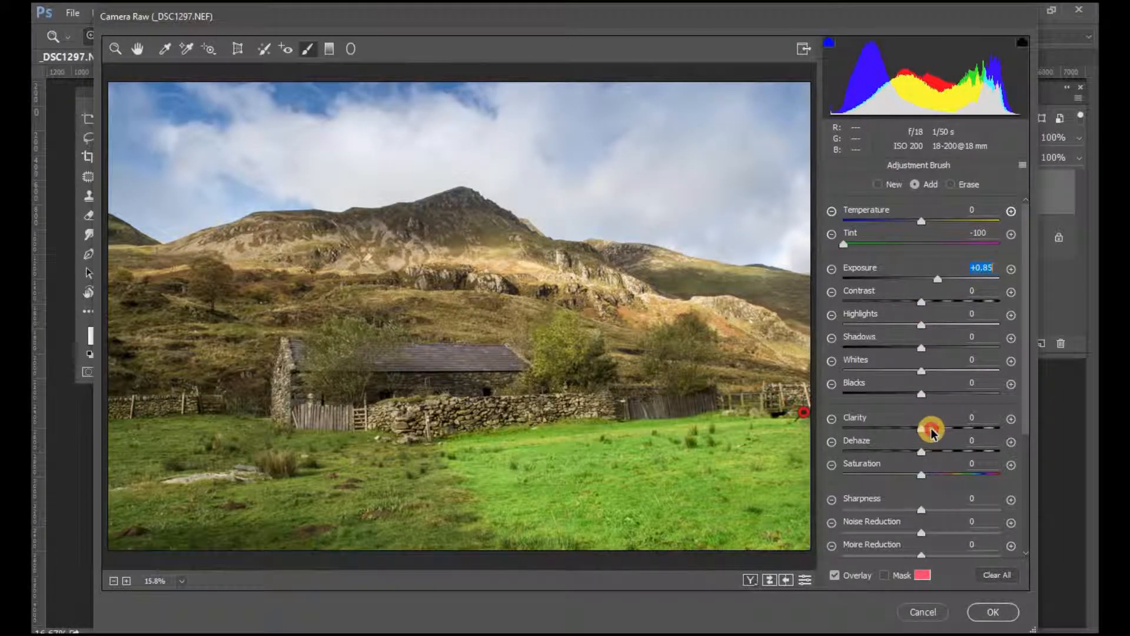
left_click_drag(928, 429, 950, 428)
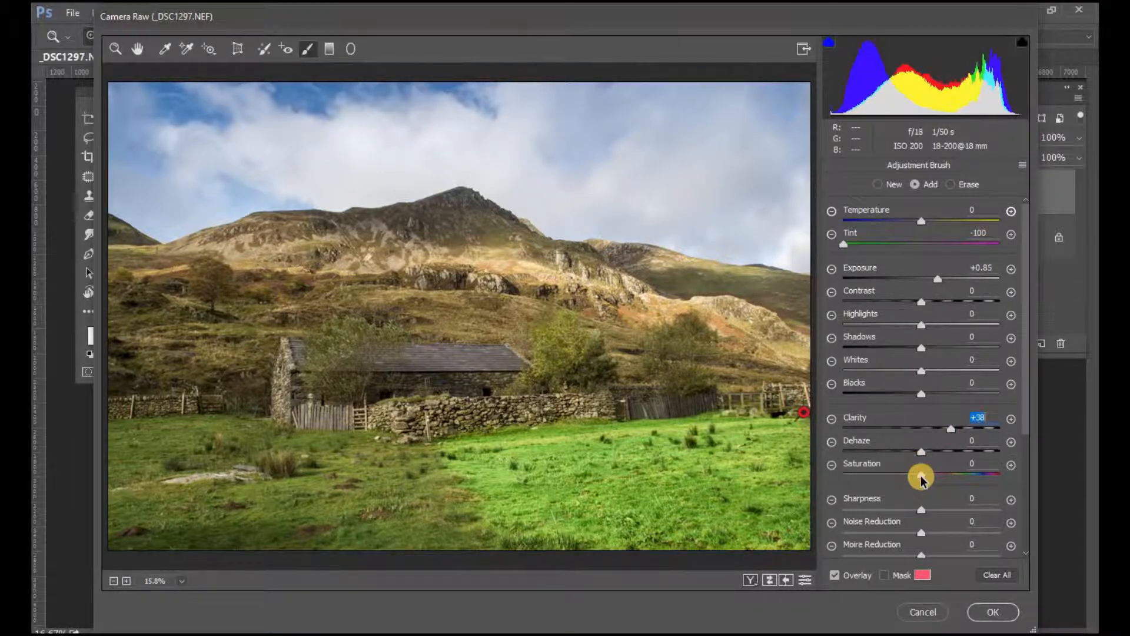
left_click_drag(922, 479, 954, 475)
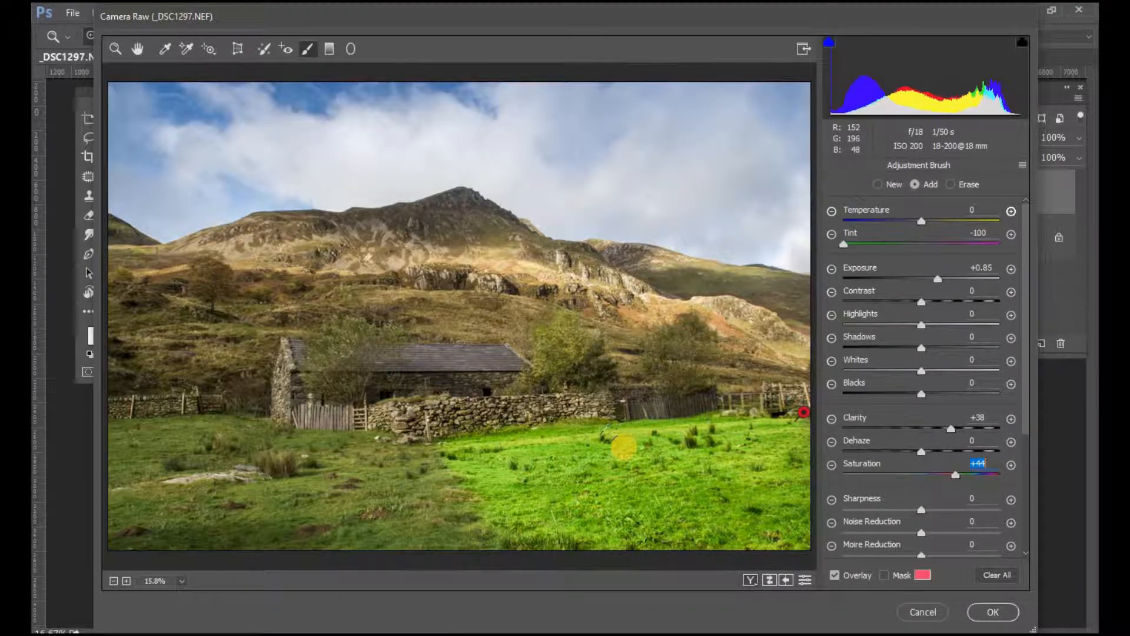
- Apply the filter and compare the brushed grass with and without Layer1
left_click(988, 609)
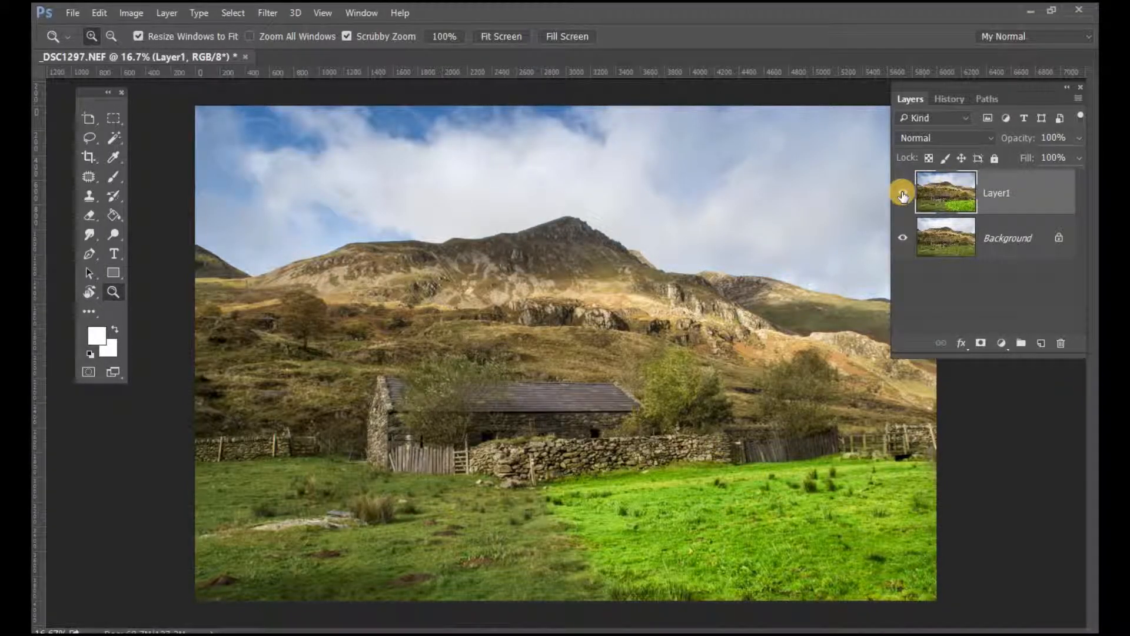
left_click(902, 194)
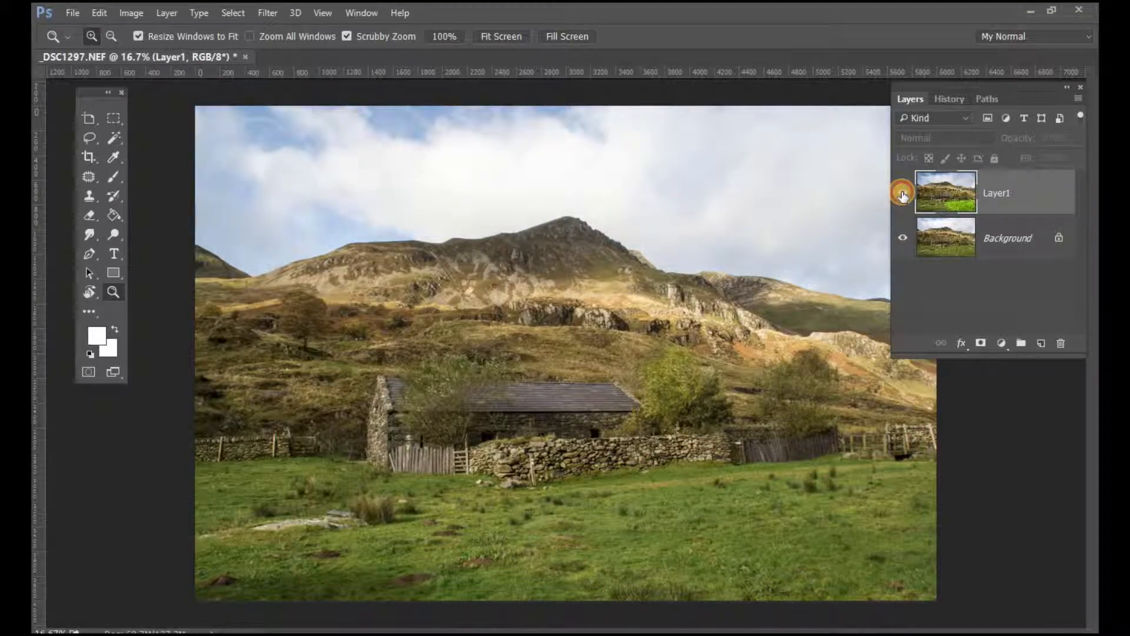
left_click(902, 195)
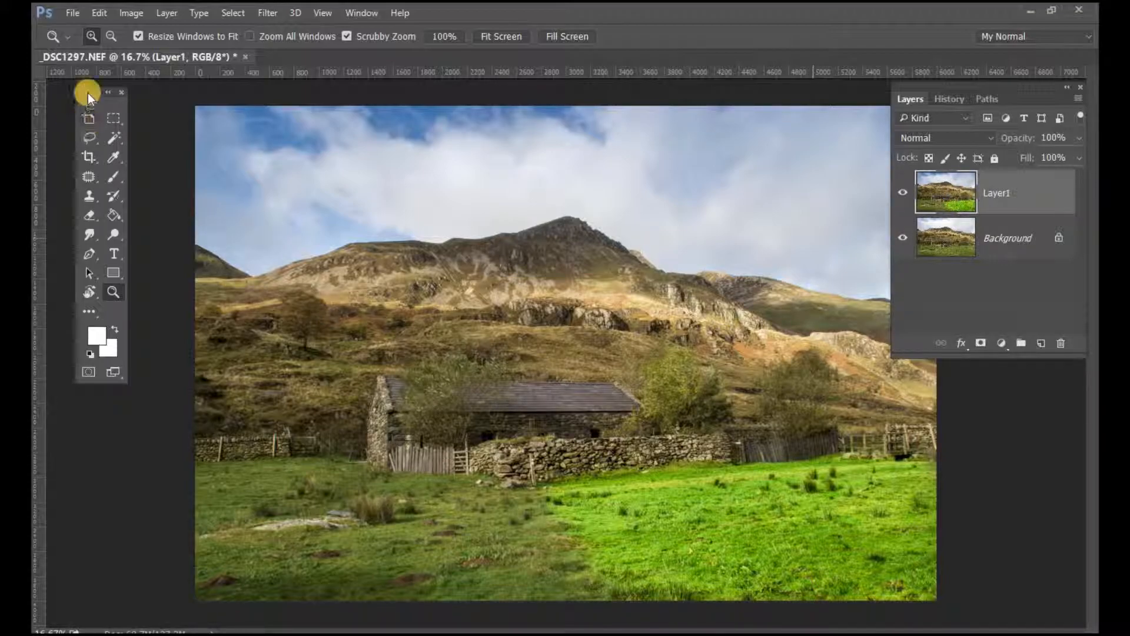
- Delete the latest Camera Raw Filter state from the document's history to remove the grass adjustment
left_click(100, 13)
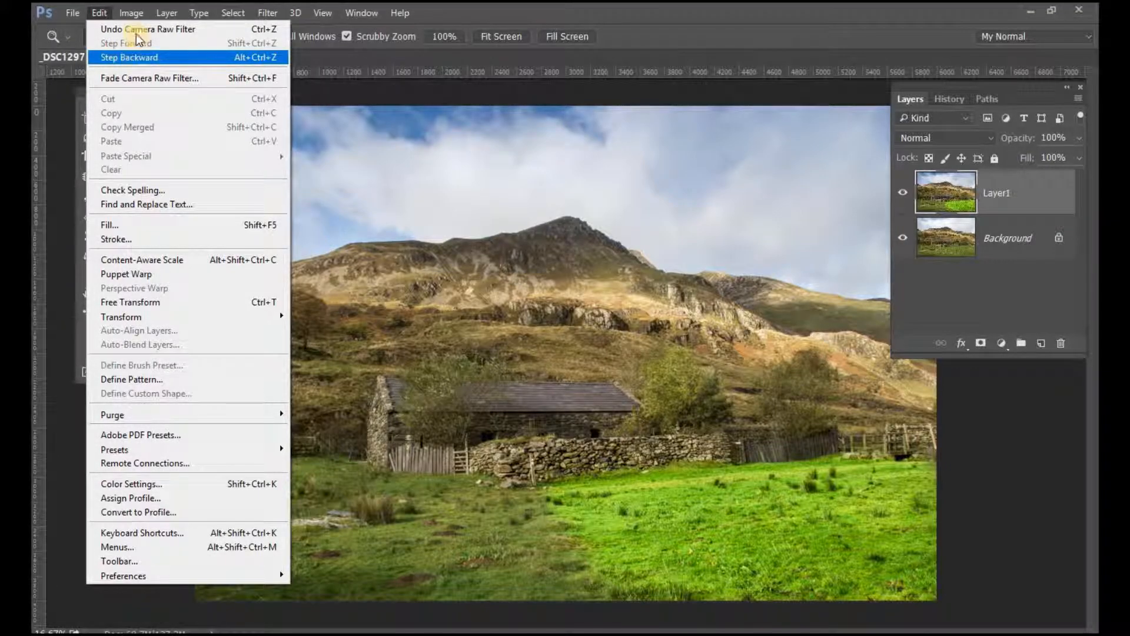
left_click(630, 23)
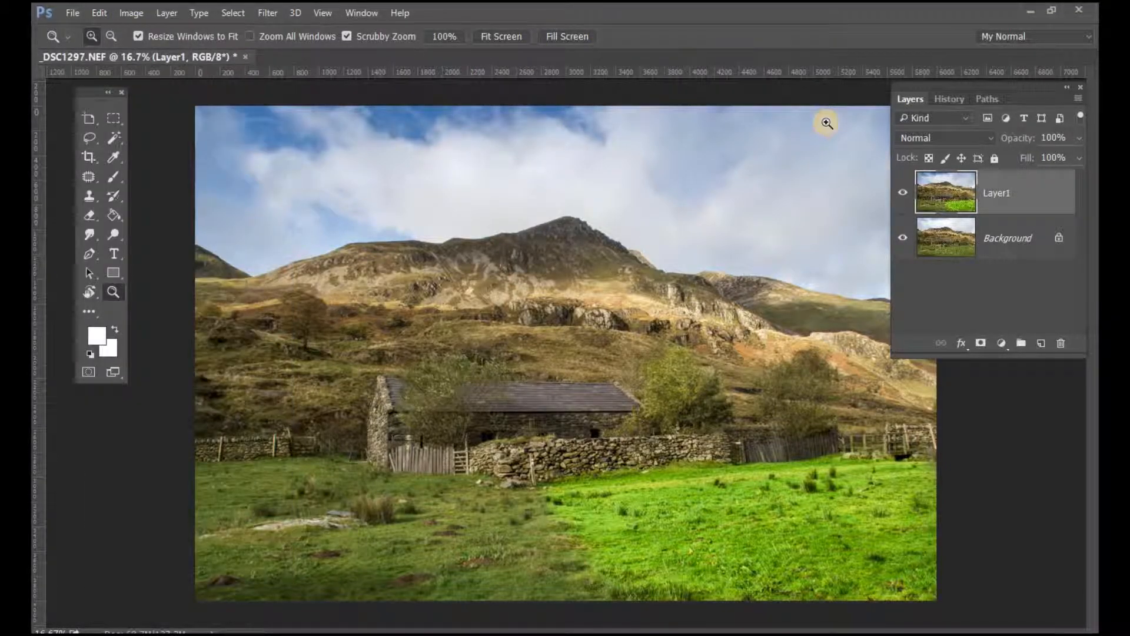
left_click(950, 99)
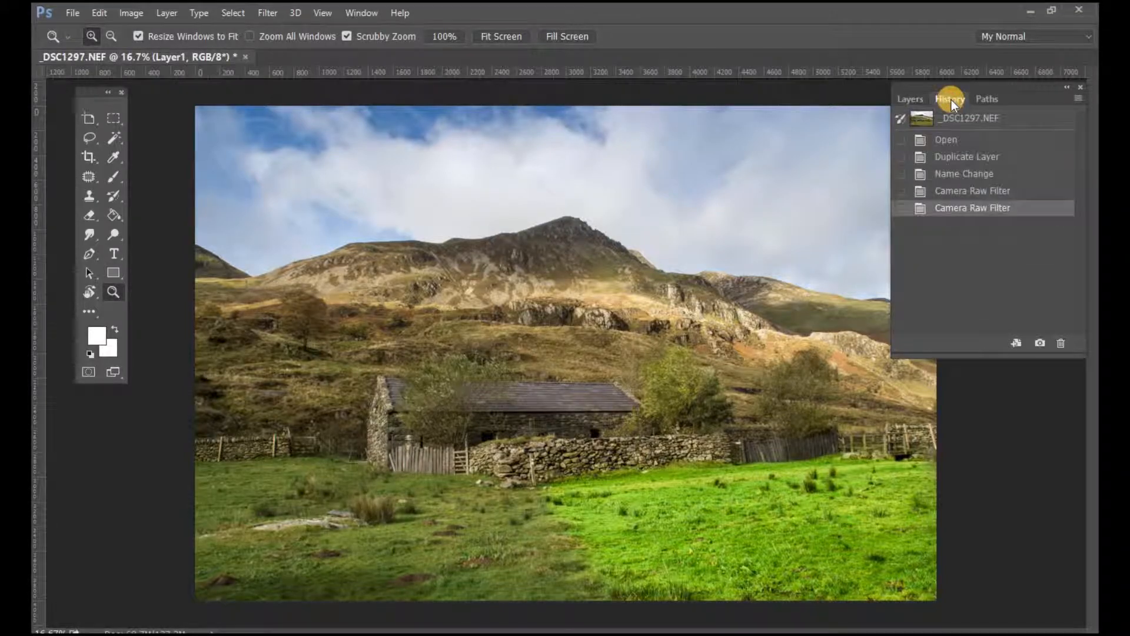
right_click(962, 211)
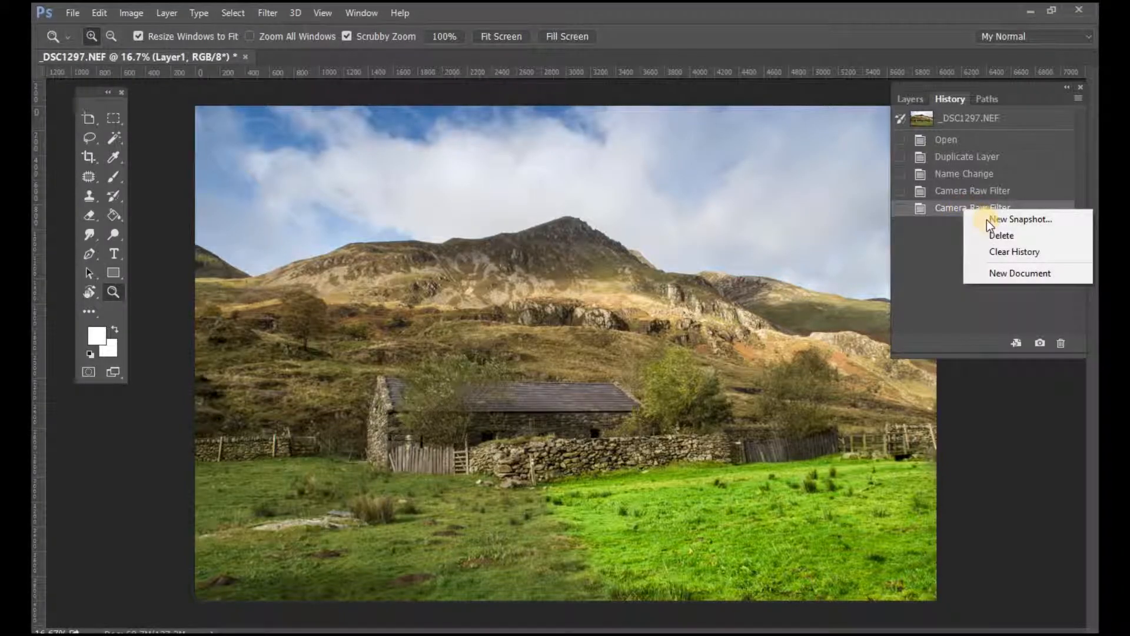
left_click(997, 234)
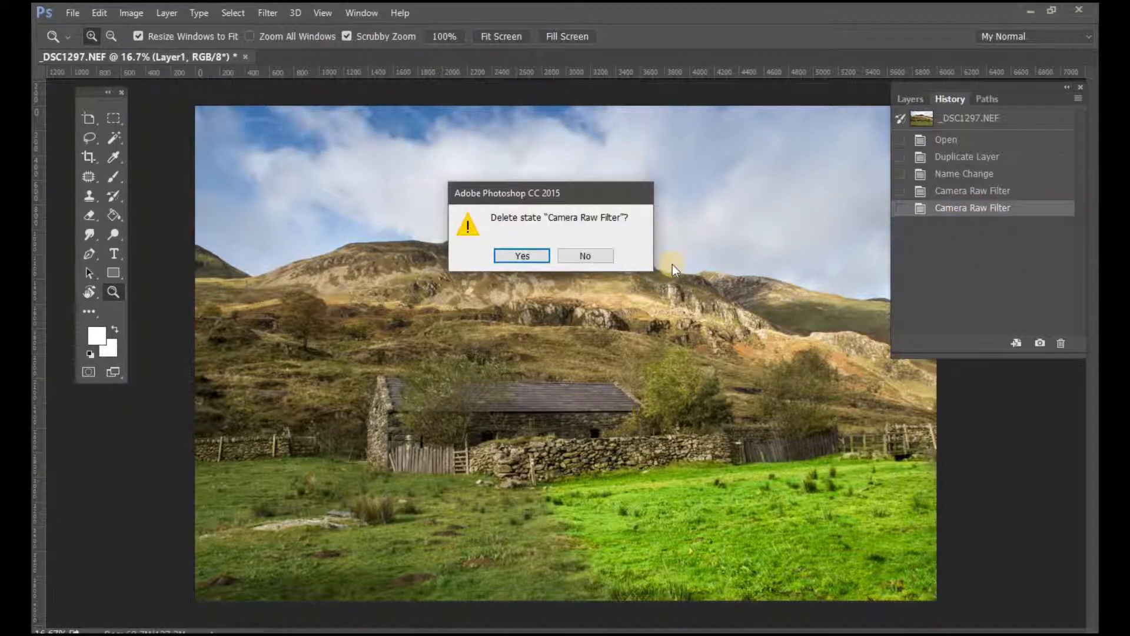
left_click(530, 256)
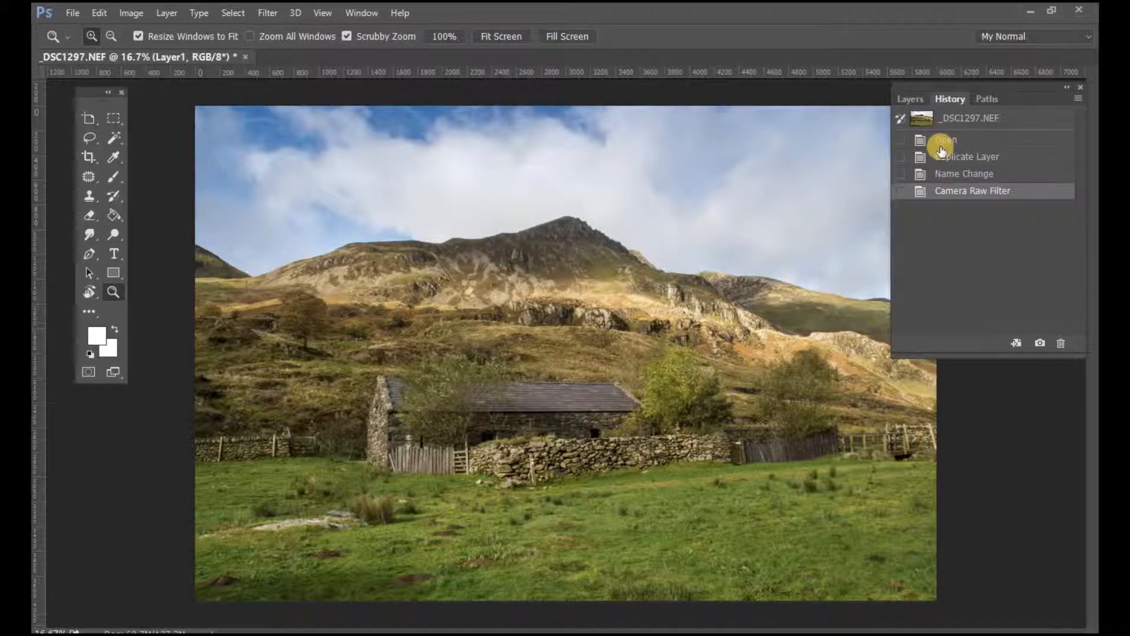
- Return to the layer list and compare the photo with and without Layer1
left_click(906, 99)
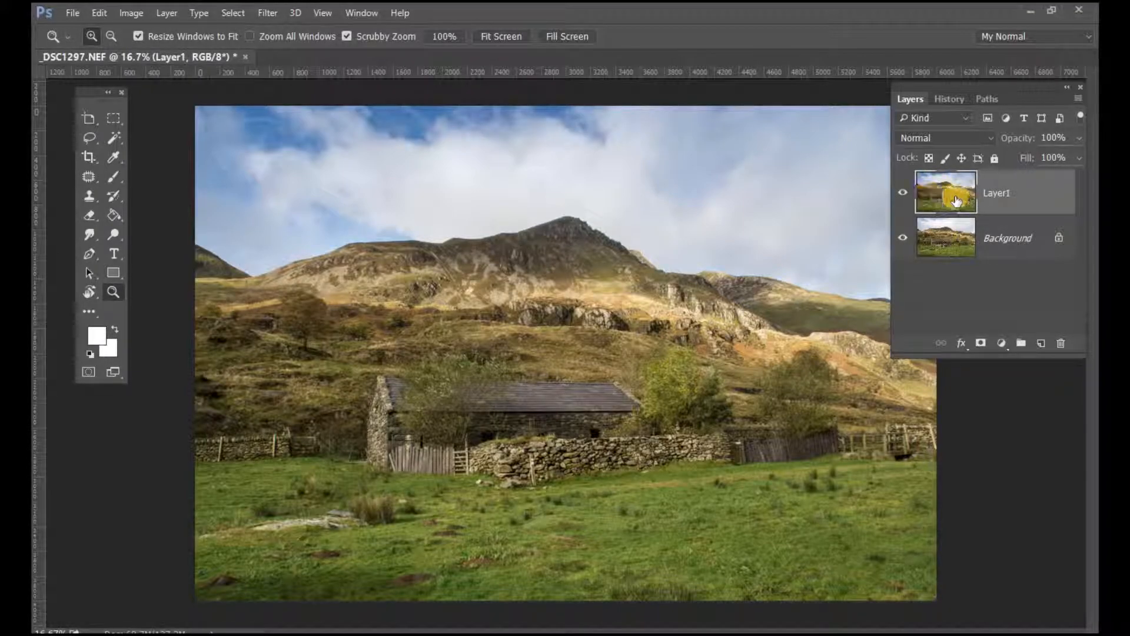
left_click(904, 194)
left_click(903, 195)
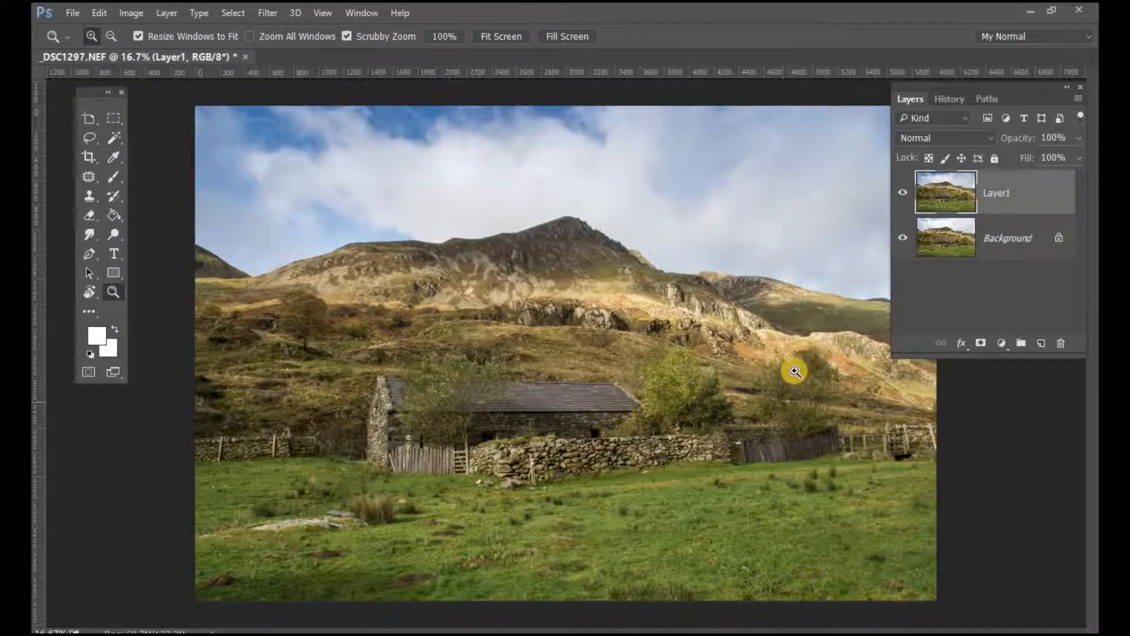
- Start the Camera Raw Filter on Layer1, try the HSL Greens saturation at -100 and reset it to 0
left_click(262, 15)
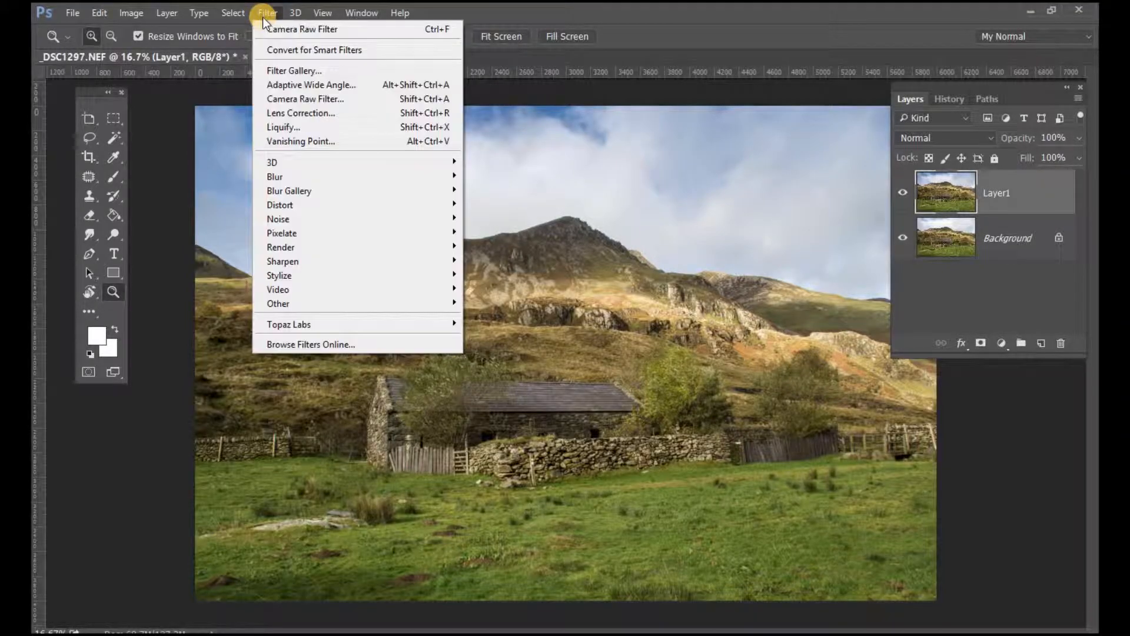
left_click(285, 98)
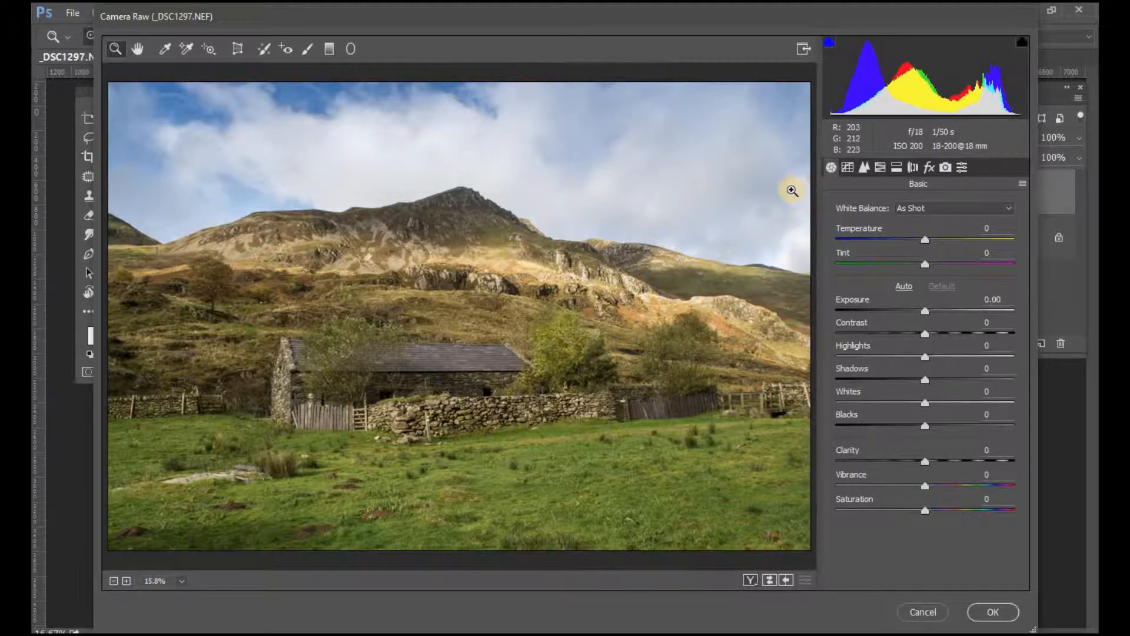
left_click(880, 169)
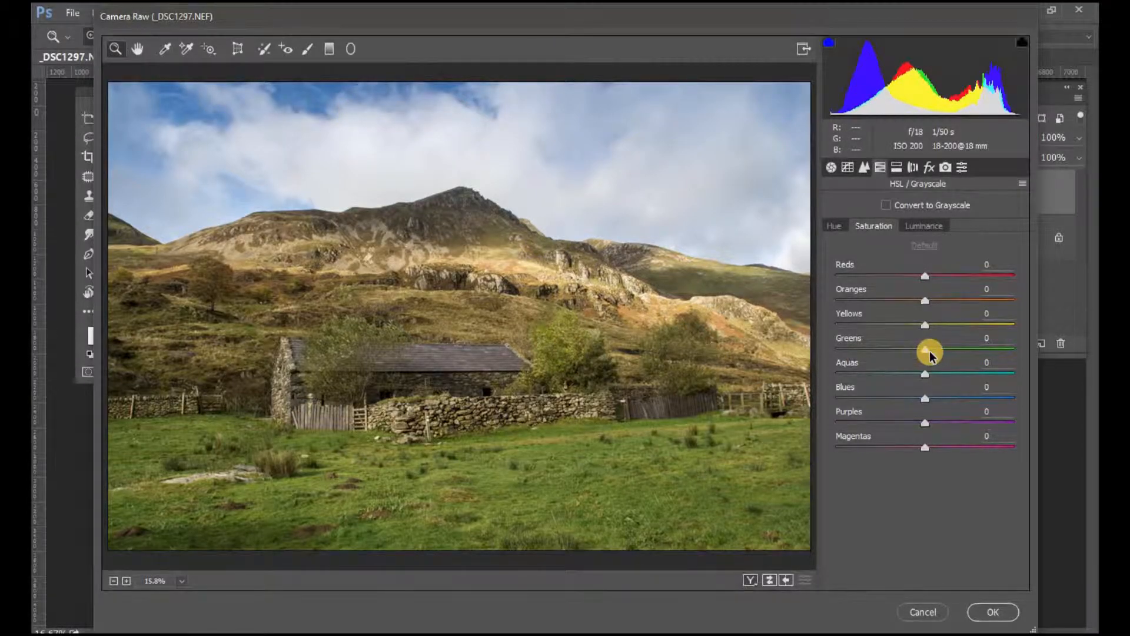
left_click_drag(924, 352, 834, 361)
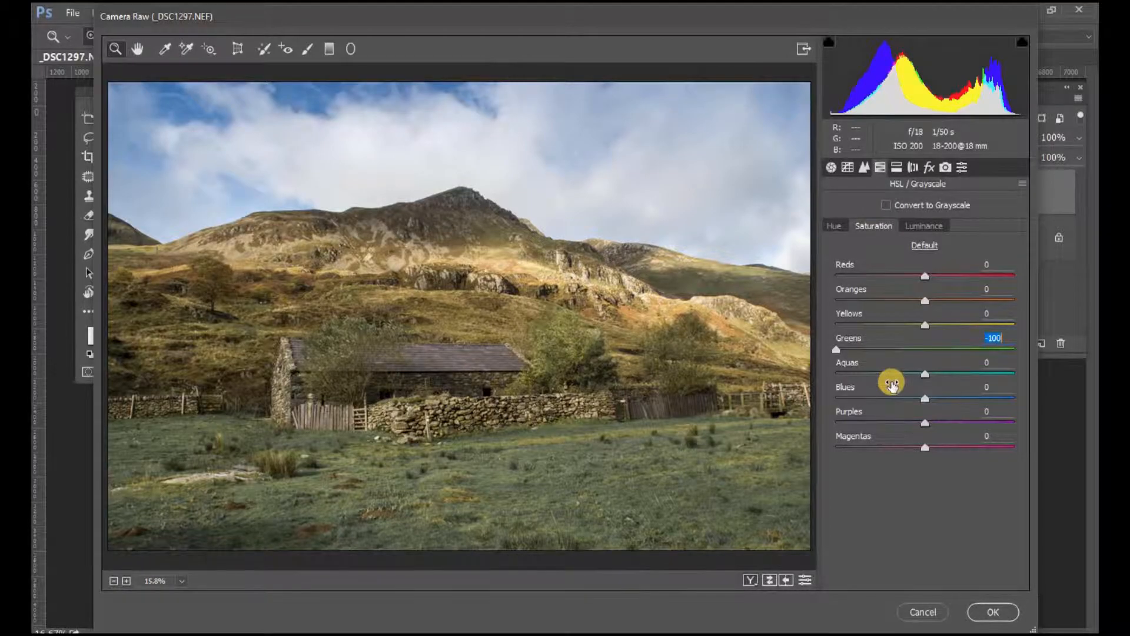
left_click_drag(835, 350, 920, 352)
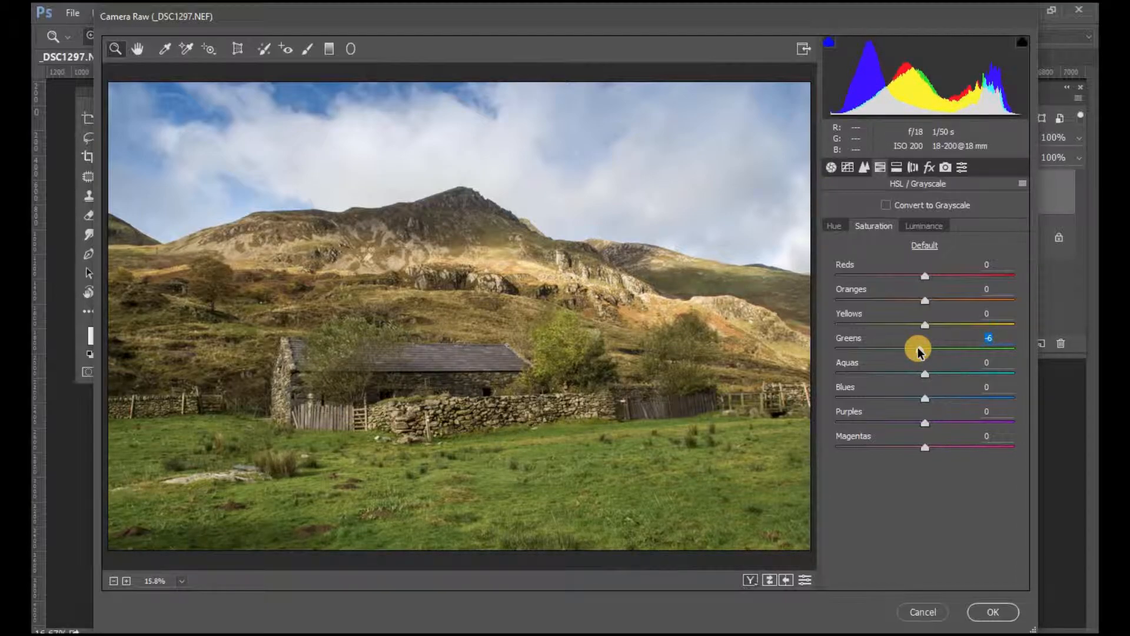
type("0")
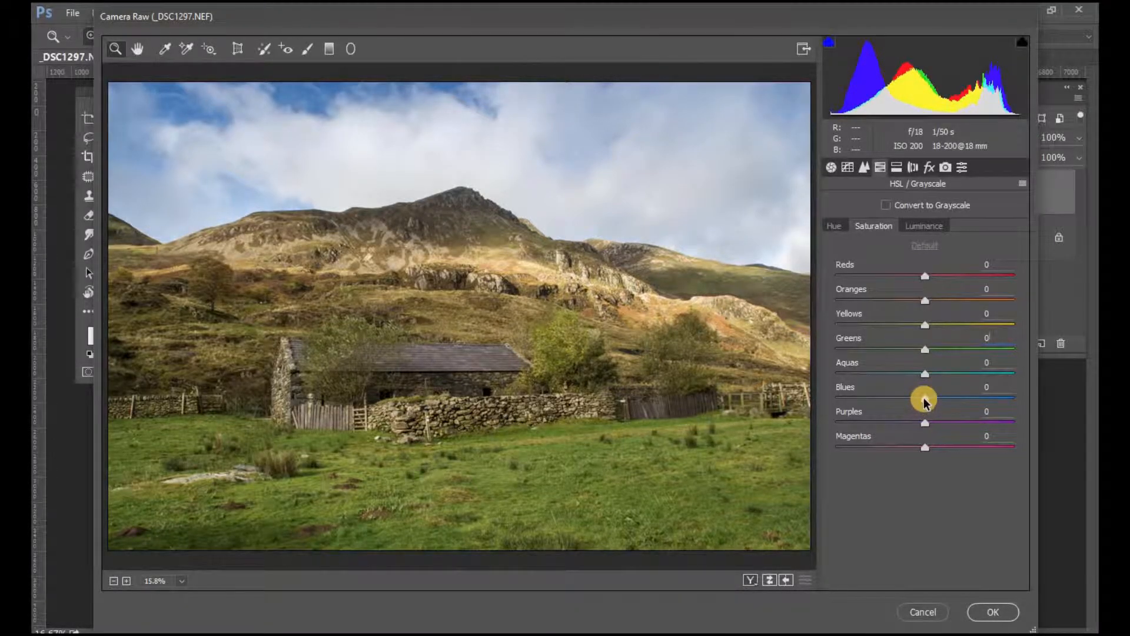
- Try the HSL Blues saturation at +100 on the sky and reset it to 0
left_click_drag(926, 401, 1040, 400)
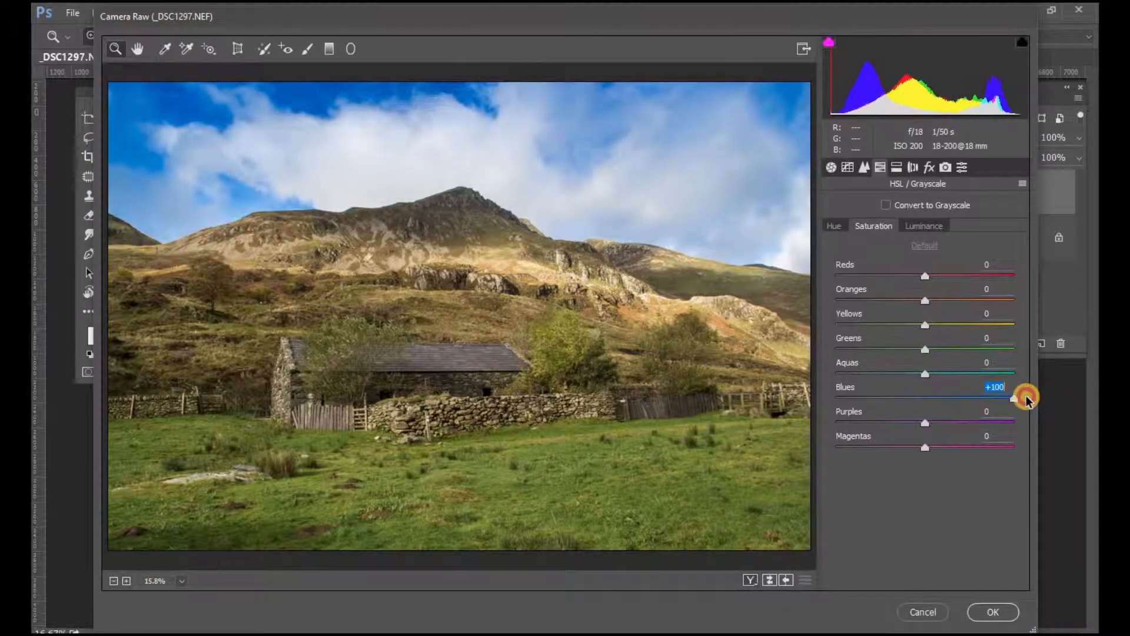
left_click_drag(1013, 400, 924, 397)
double_click(925, 397)
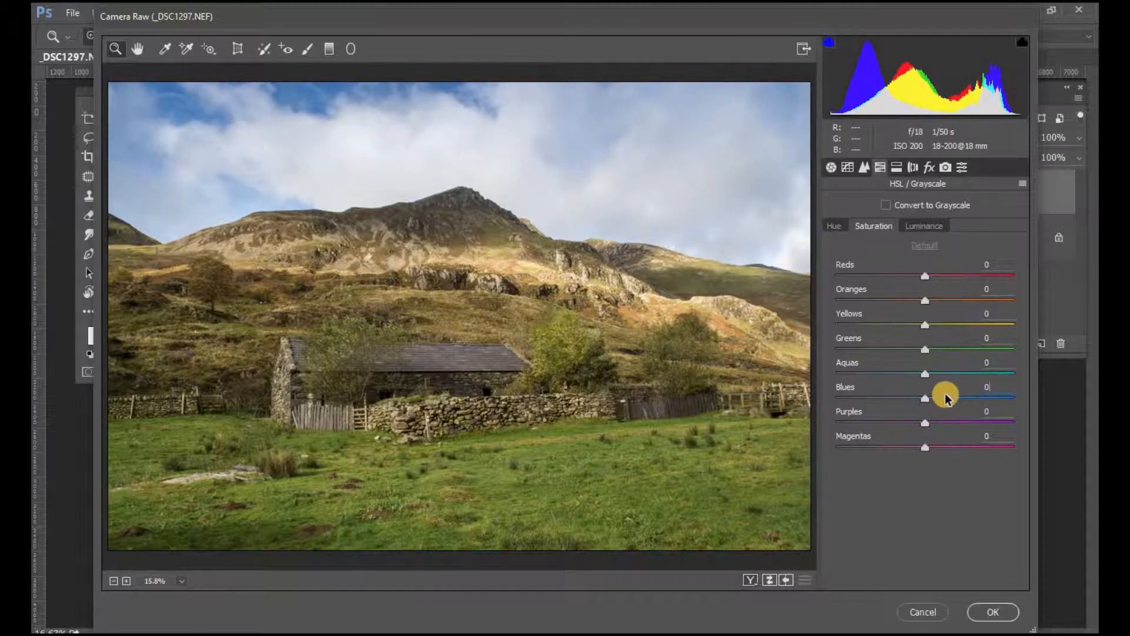
- Try the HSL Greens hue at +100 on the grass and return it to 0
left_click(839, 228)
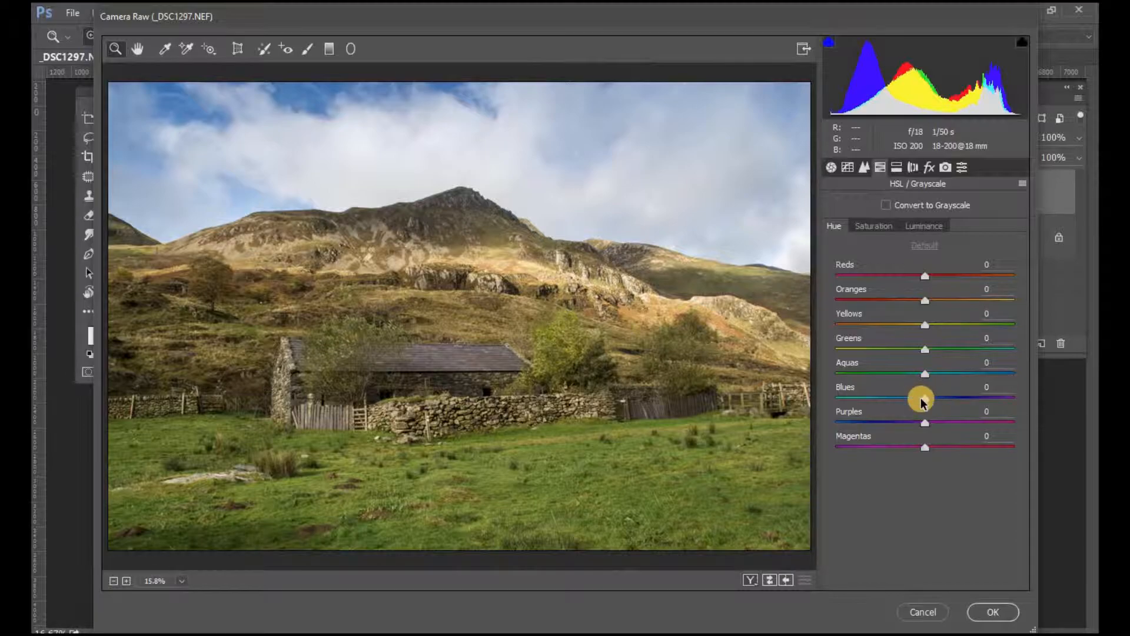
left_click_drag(925, 354, 1022, 356)
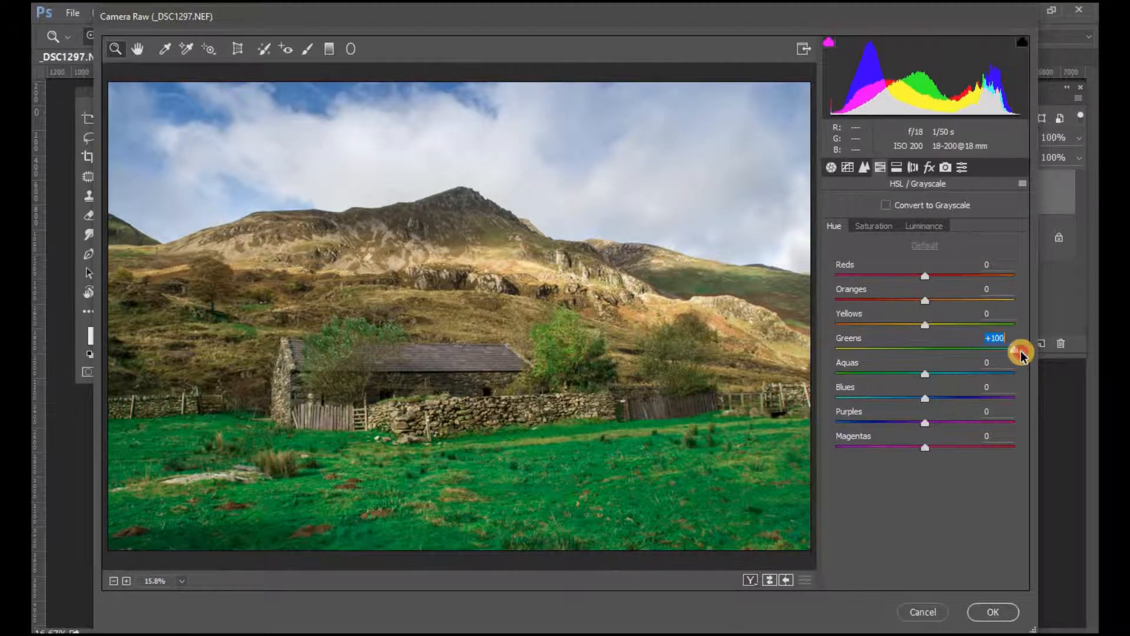
left_click_drag(1010, 355, 926, 353)
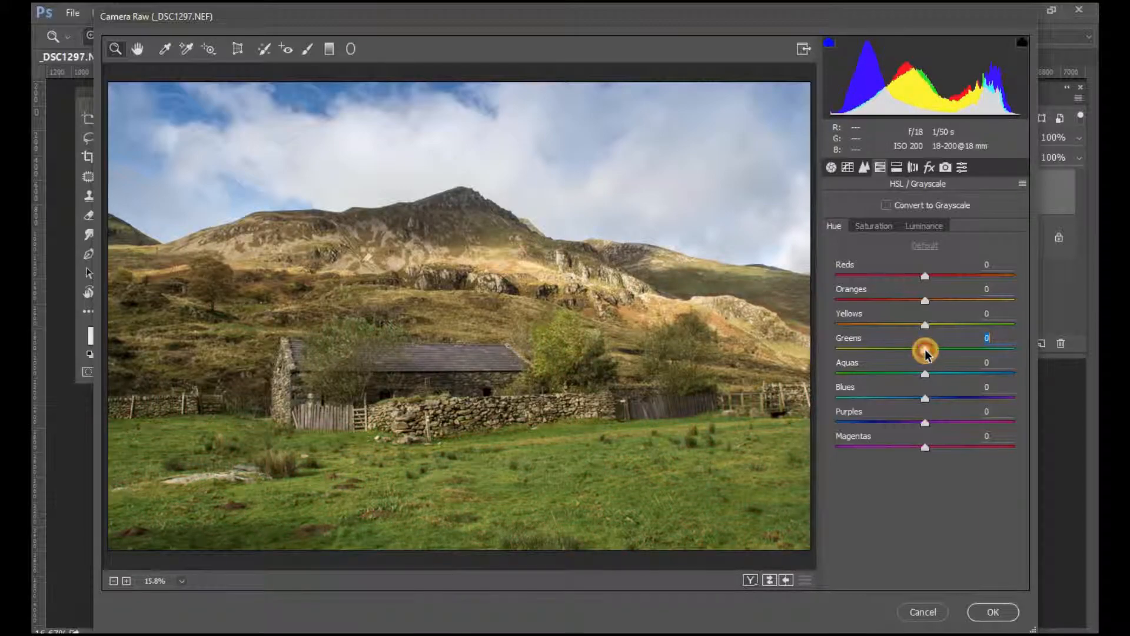
- Try changing the HSL Greens luminance, reset it to 0 and accept the filter dialog
left_click(924, 226)
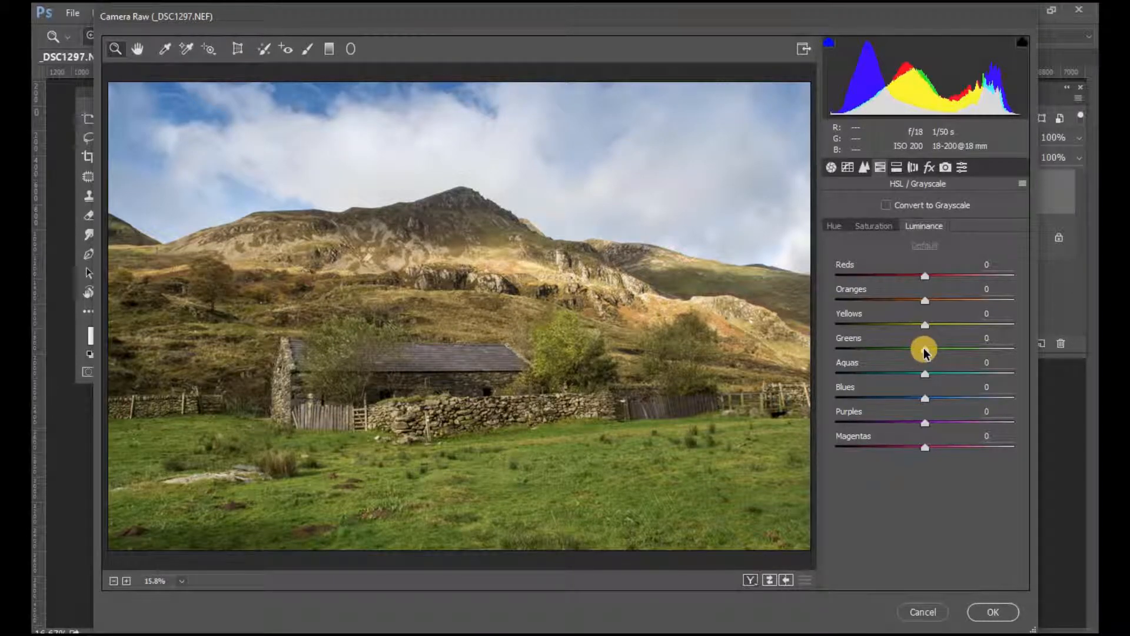
mouse_move(925, 352)
left_mouse_down()
mouse_move(834, 354)
mouse_move(1033, 350)
mouse_move(923, 352)
left_mouse_up()
type("0")
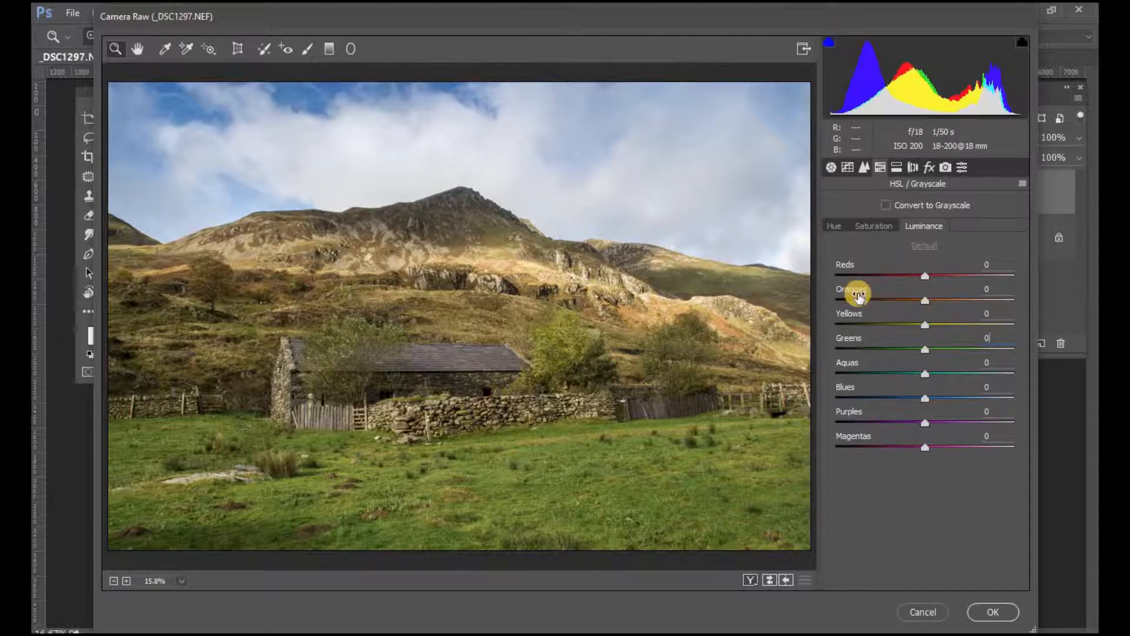
left_click(993, 612)
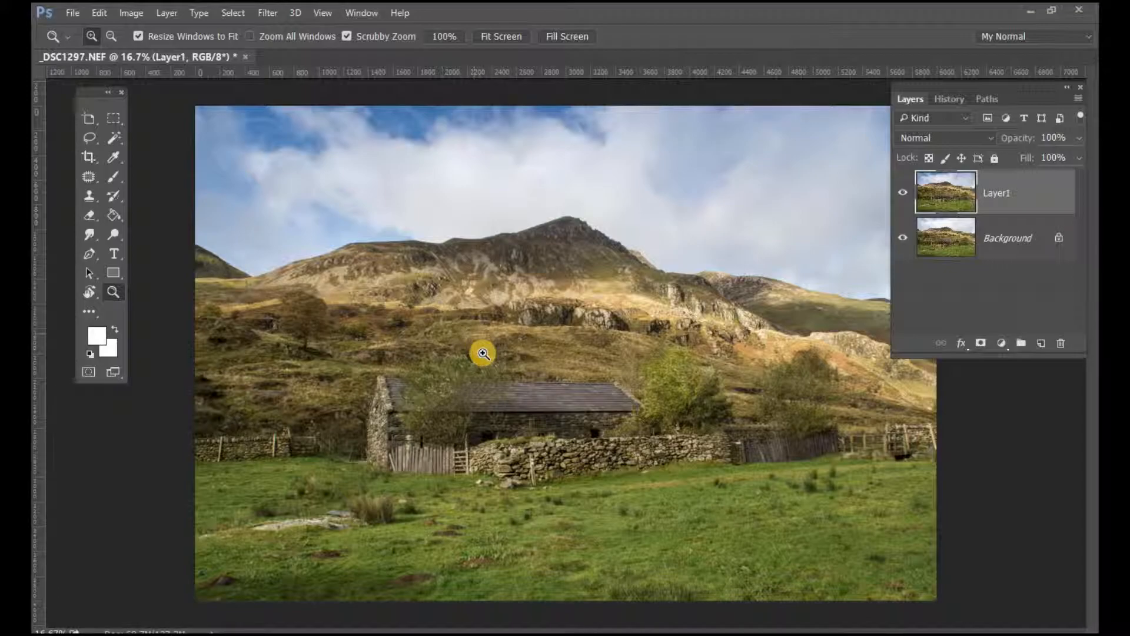
- Examine the photo at close range around the hillside, bush, slate roof and stone wall to judge the fine detail
left_click_drag(476, 359, 557, 406)
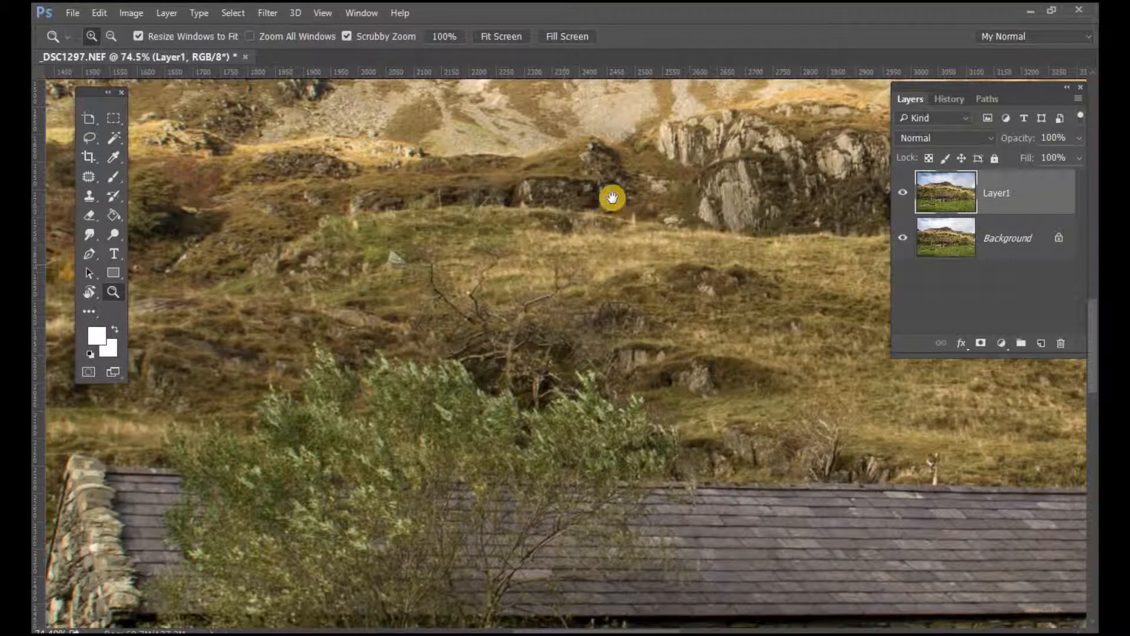
left_click_drag(532, 283, 315, 446)
mouse_move(472, 302)
left_mouse_down()
mouse_move(414, 365)
mouse_move(299, 439)
left_mouse_up()
mouse_move(413, 371)
left_mouse_down()
mouse_move(449, 407)
mouse_move(498, 181)
left_mouse_up()
left_click_drag(457, 424, 584, 214)
mouse_move(504, 425)
left_mouse_down()
mouse_move(609, 260)
mouse_move(652, 216)
left_mouse_up()
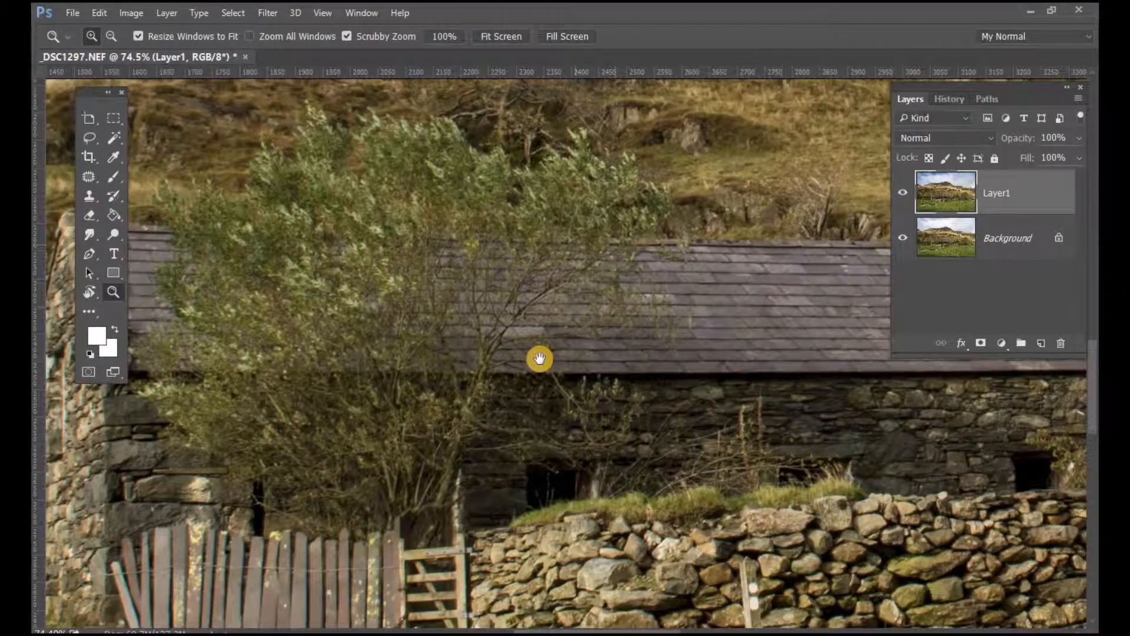
left_click_drag(538, 359, 570, 224)
left_click_drag(513, 337, 343, 295)
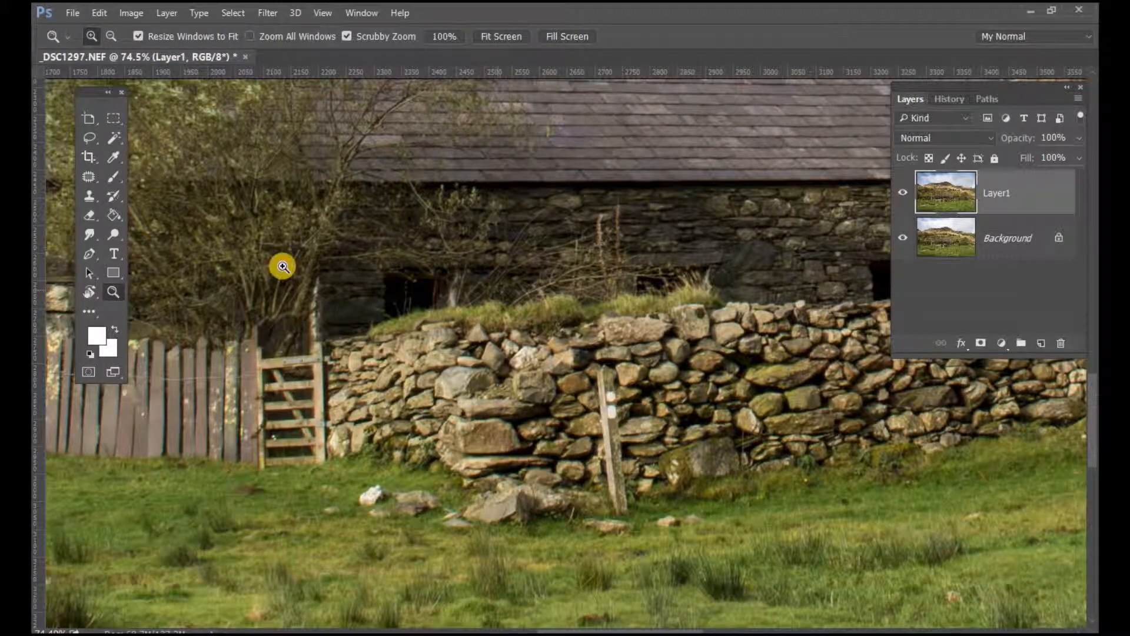
left_click(268, 13)
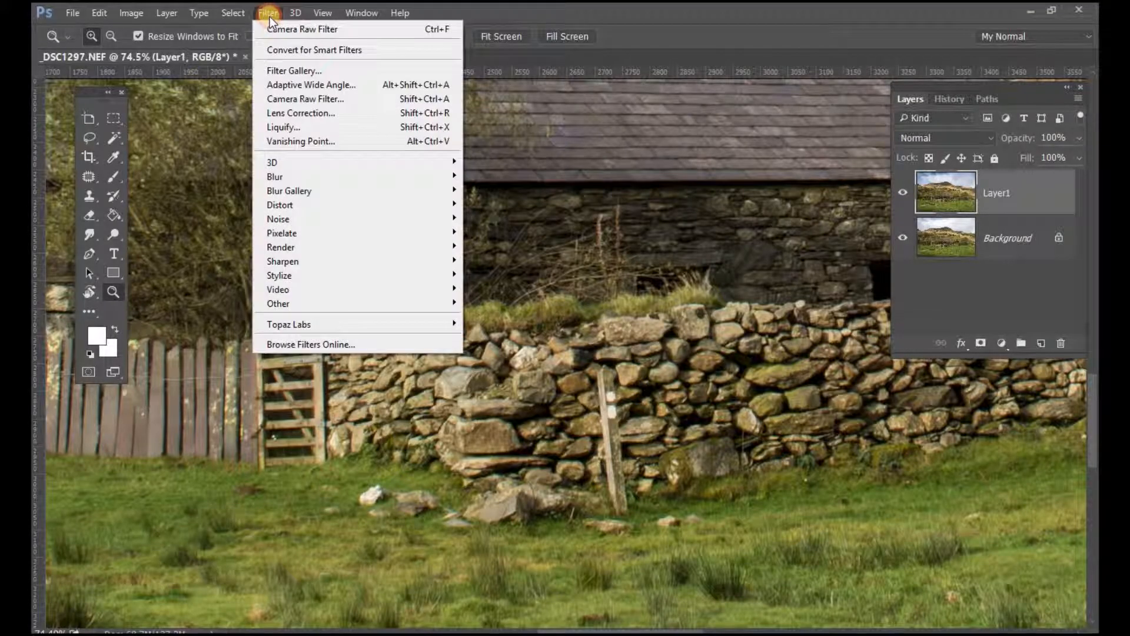
mouse_move(295, 256)
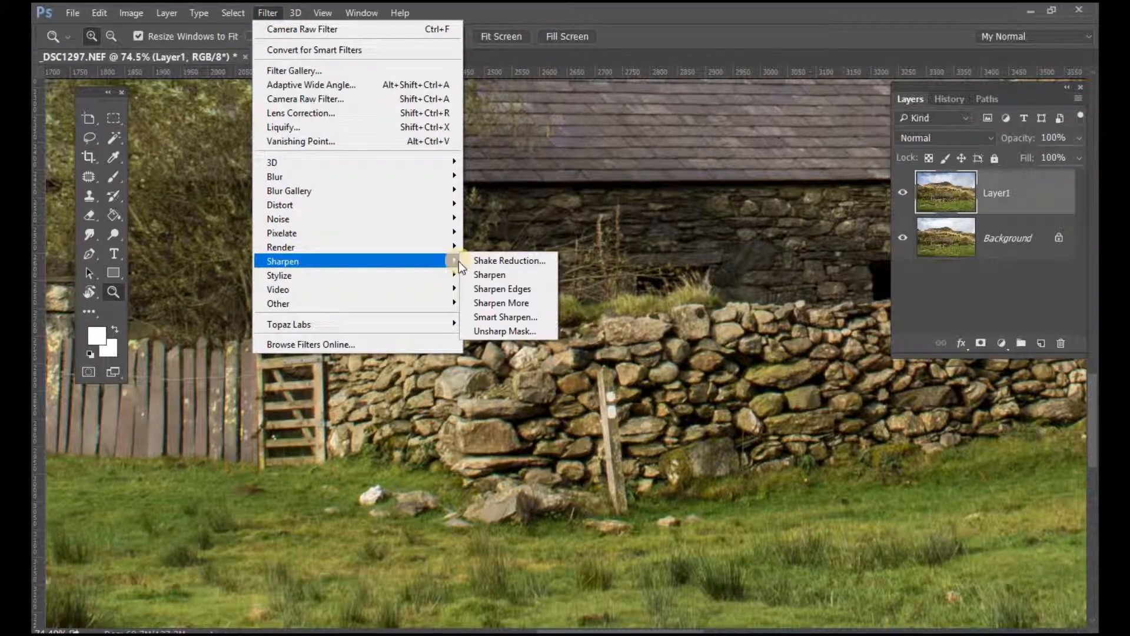
left_click(513, 330)
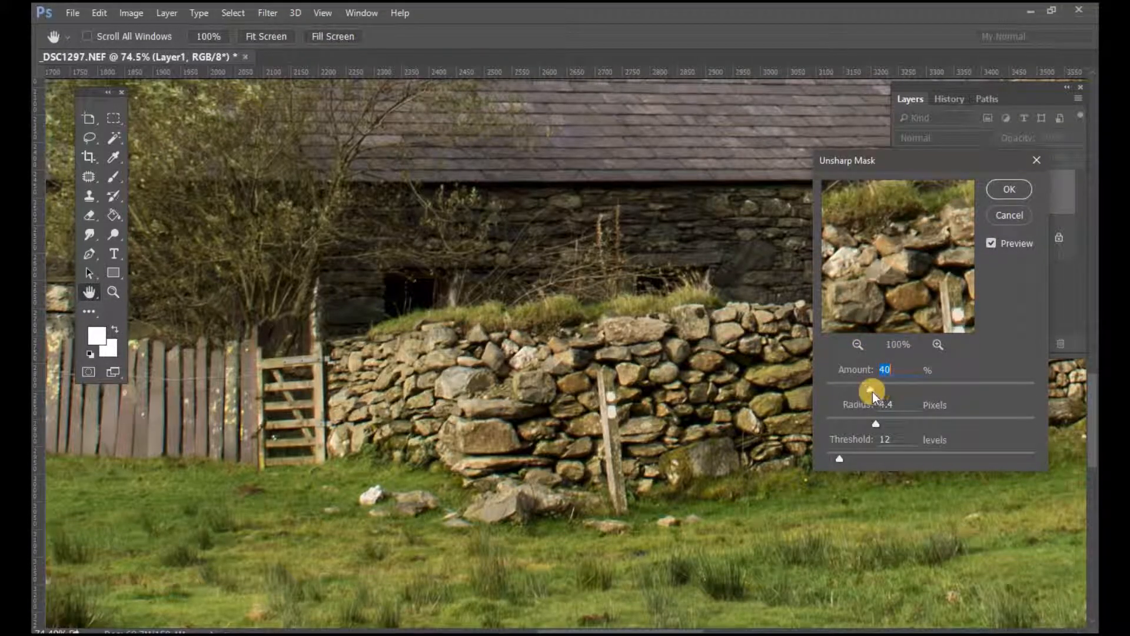
mouse_move(869, 387)
left_mouse_down()
mouse_move(969, 390)
mouse_move(877, 391)
left_mouse_up()
left_click(1010, 214)
- Duplicate Layer1 and make the copy the active layer
key("z")
right_click(622, 277)
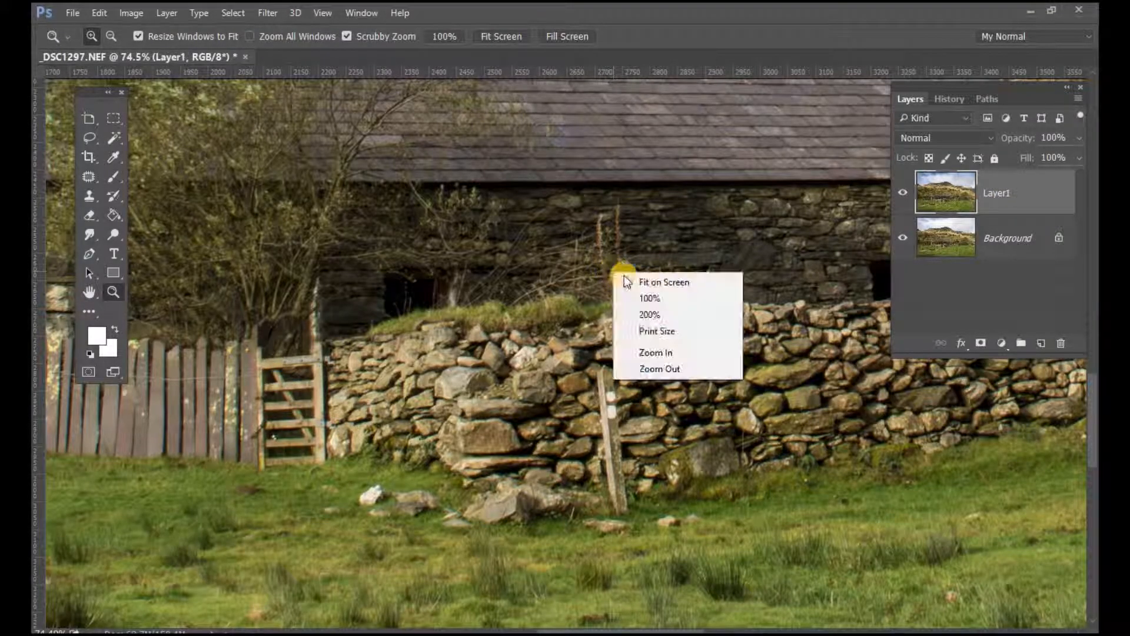
left_click(627, 282)
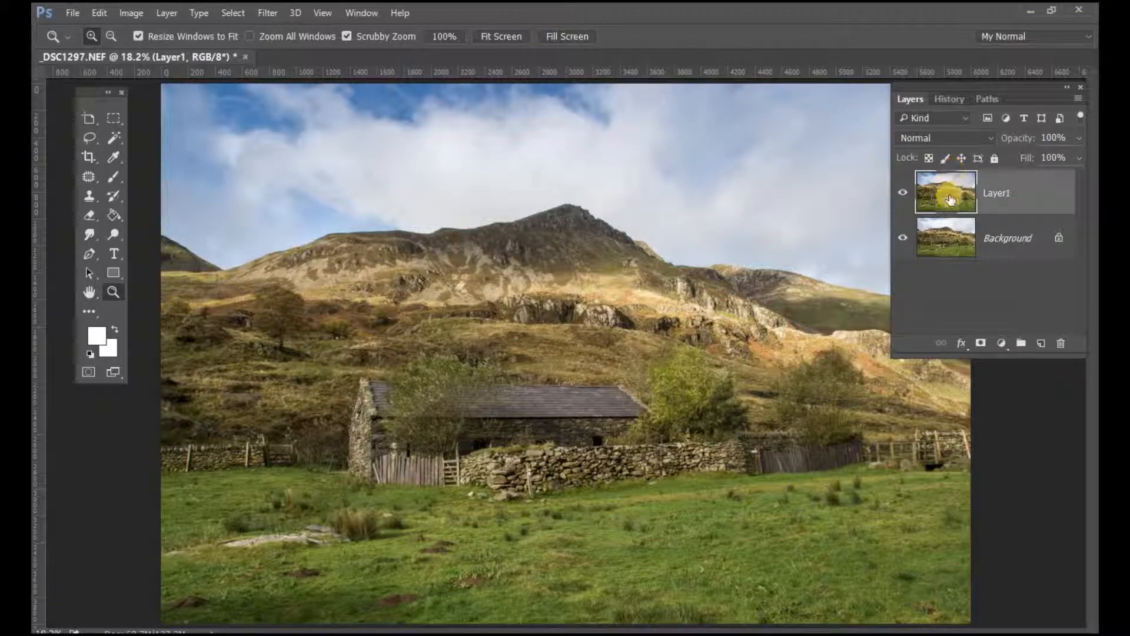
left_click_drag(954, 185, 1040, 335)
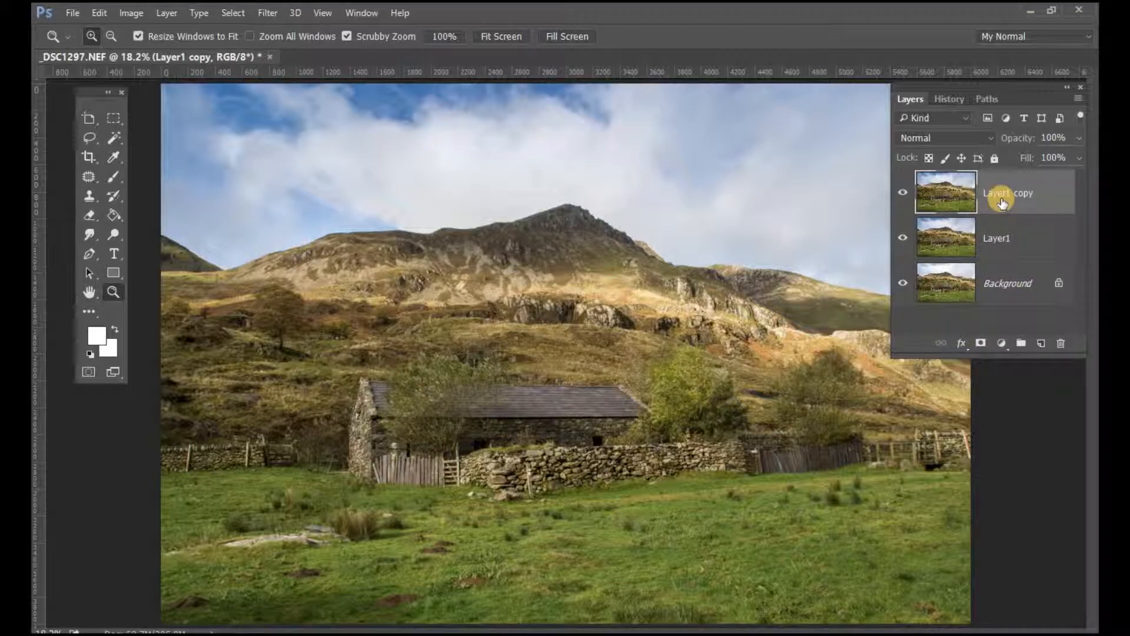
left_click(952, 193)
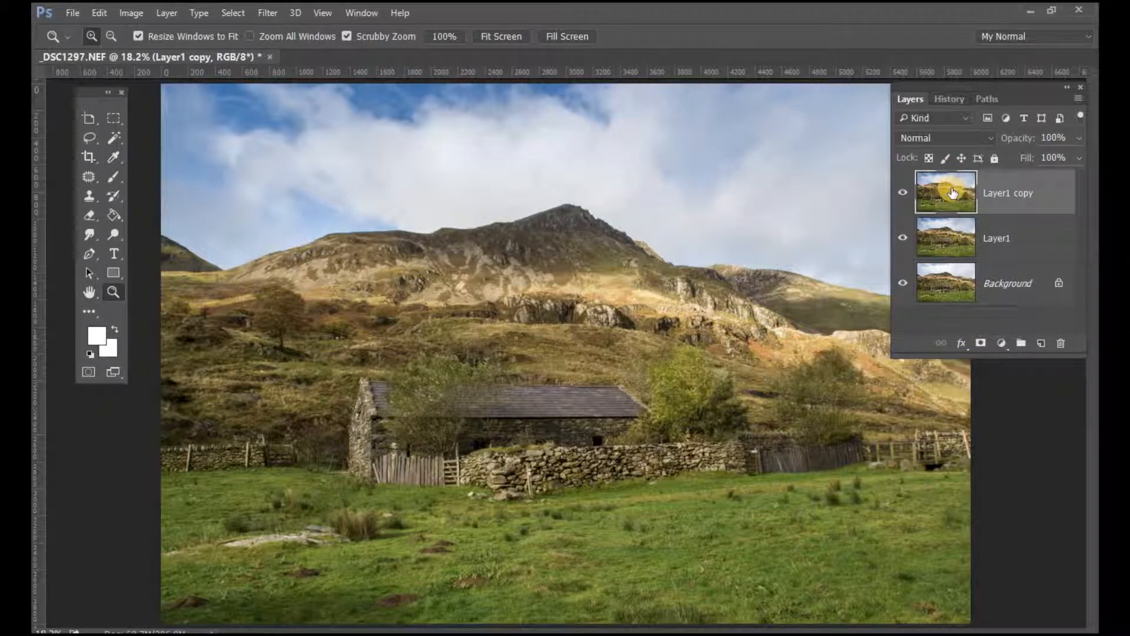
- Apply a High Pass filter with a radius of 4.0 pixels to the duplicated layer
left_click(266, 13)
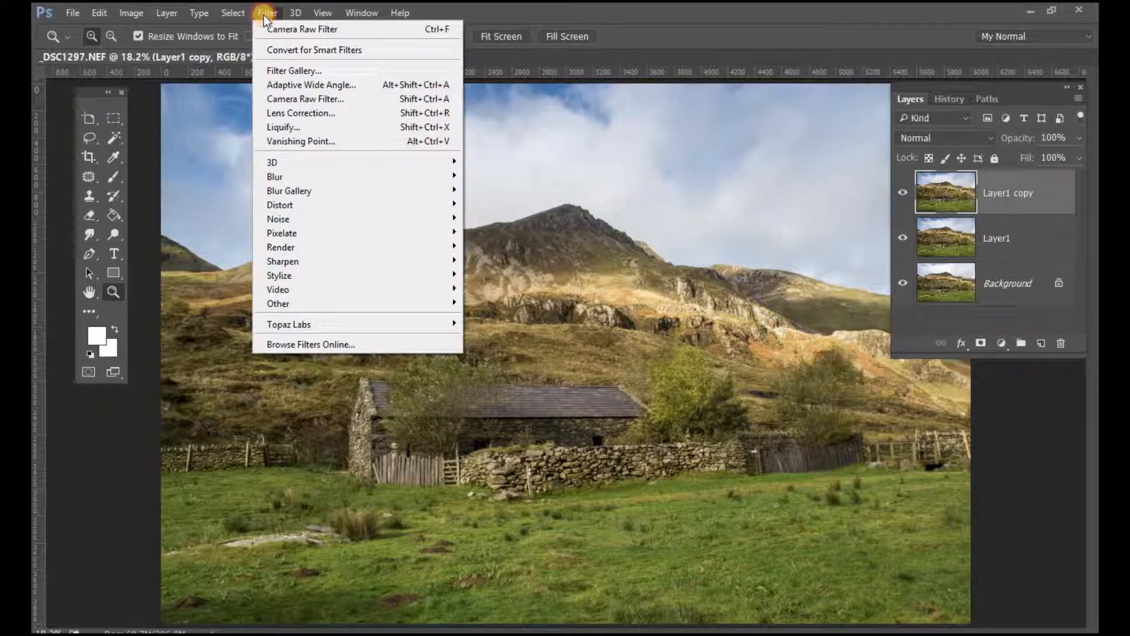
left_click(301, 303)
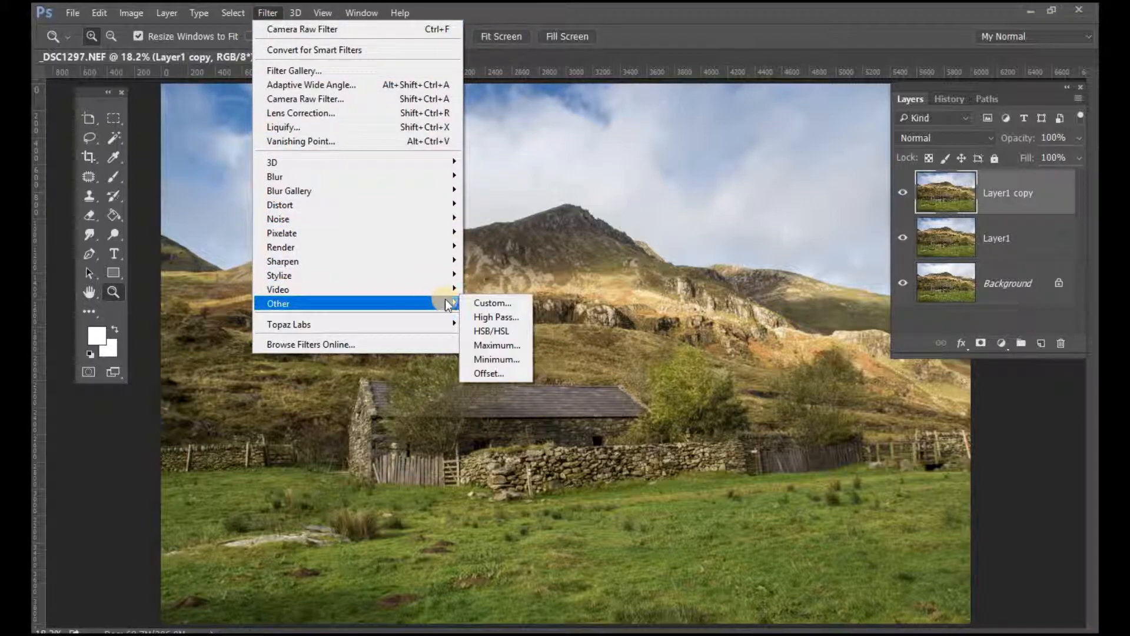
left_click(503, 317)
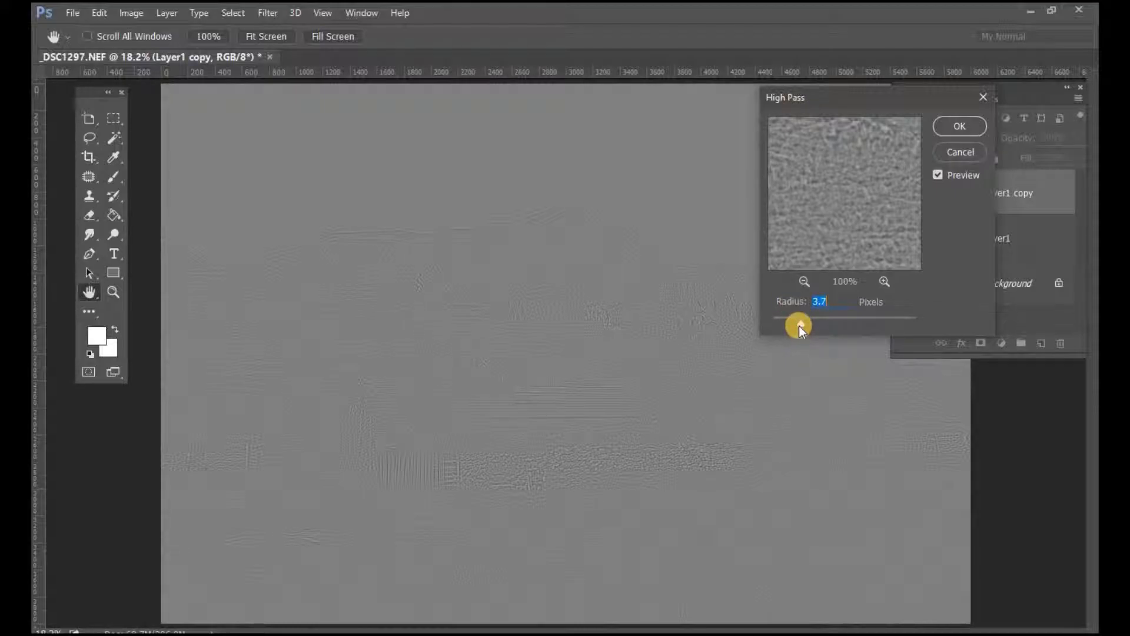
left_click_drag(811, 323, 890, 319)
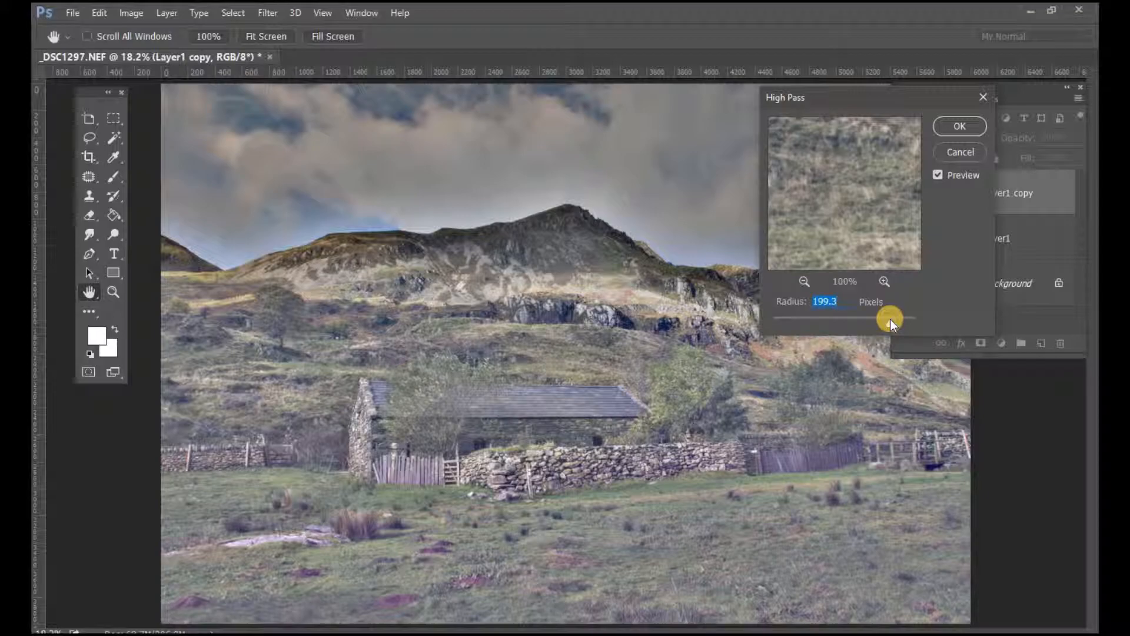
left_click_drag(885, 321, 783, 325)
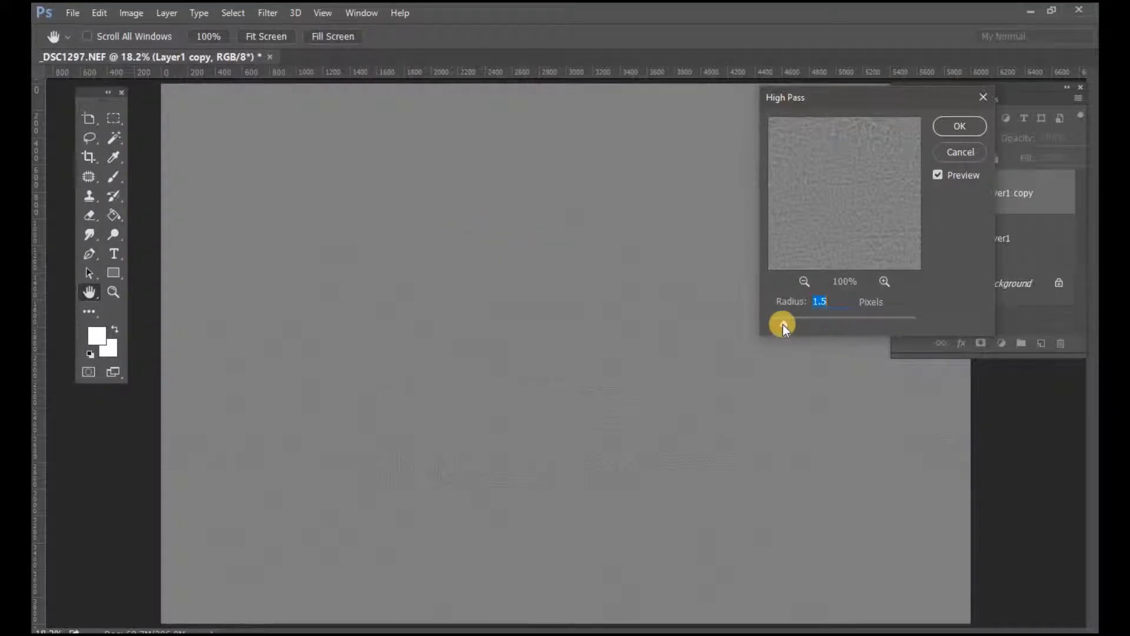
left_click_drag(783, 324, 803, 324)
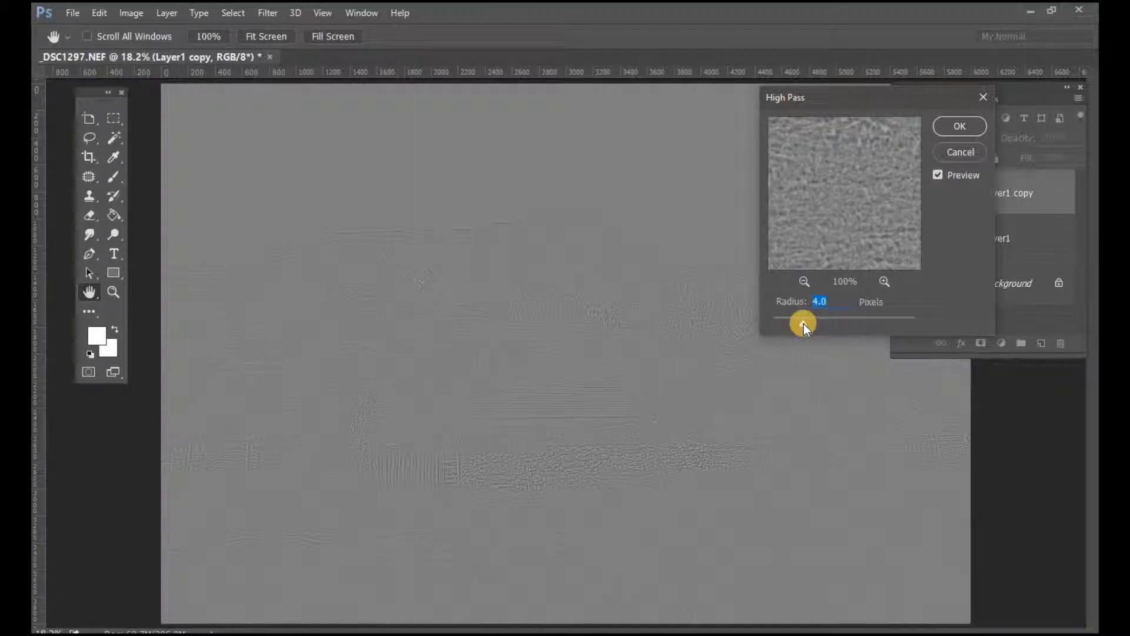
left_click(949, 130)
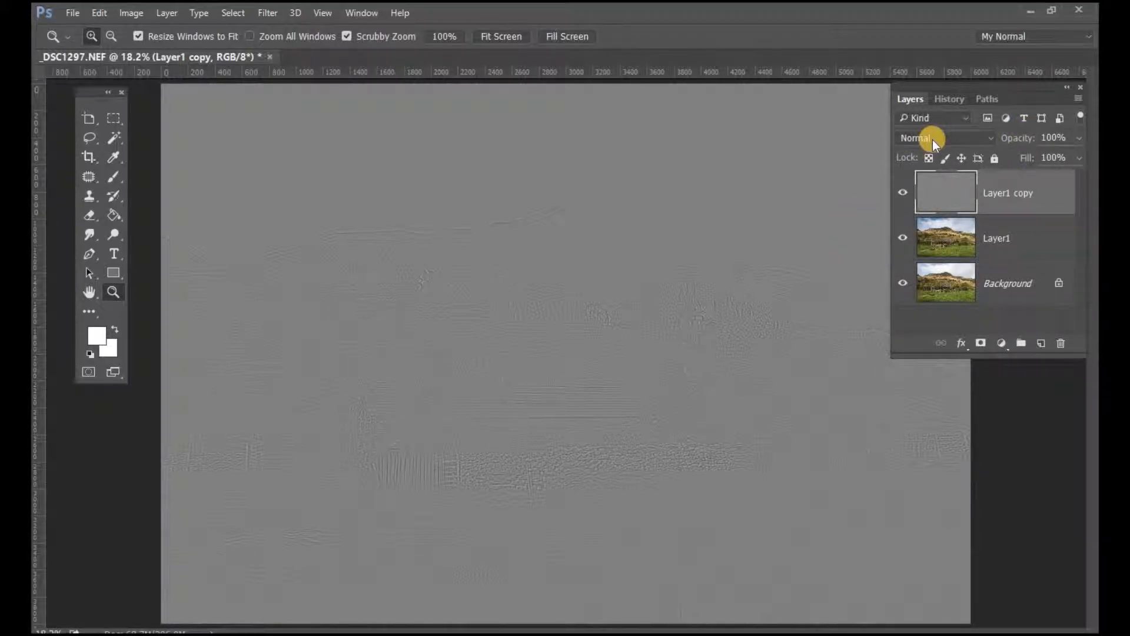
- Set the High Pass layer's blend mode to Linear Light and compare the photo with that layer hidden and shown
left_click(987, 139)
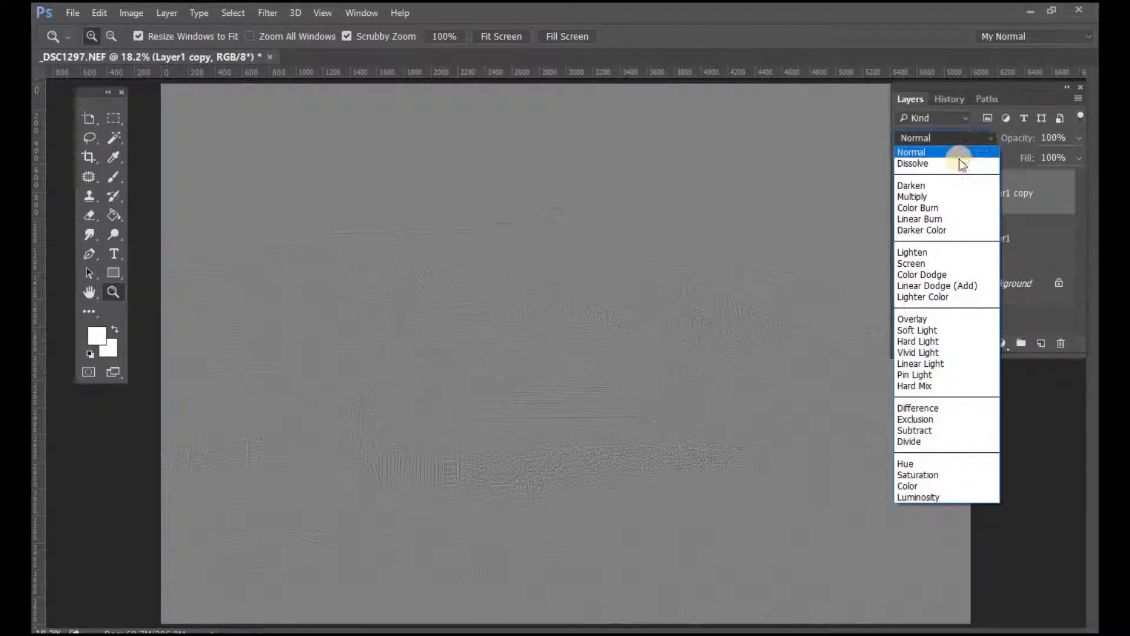
left_click(930, 365)
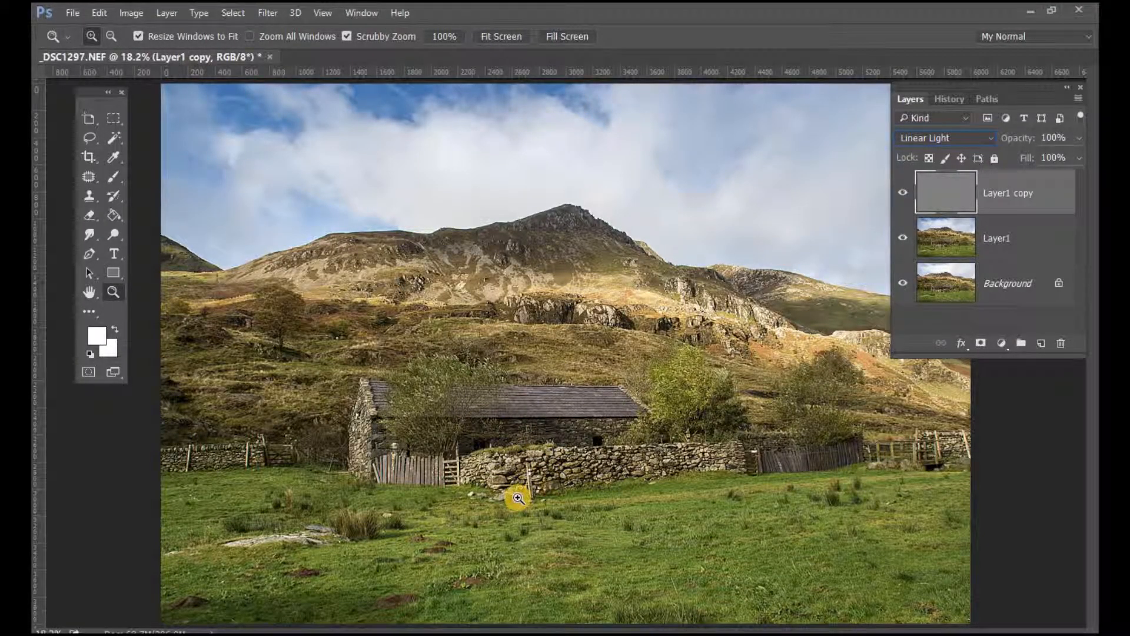
left_click(904, 192)
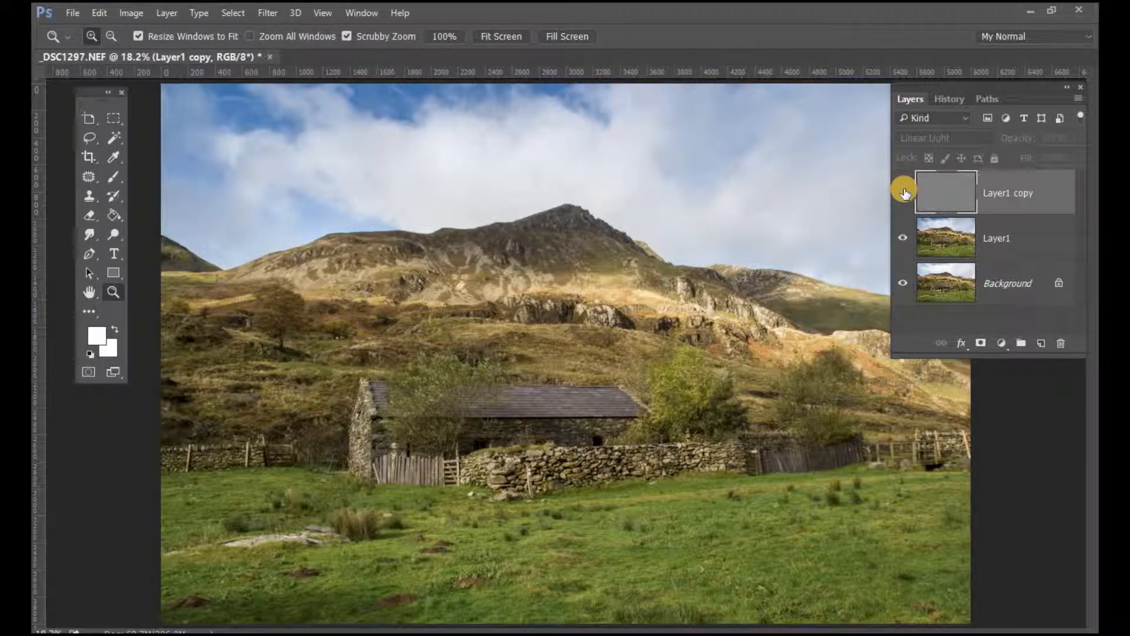
left_click(905, 193)
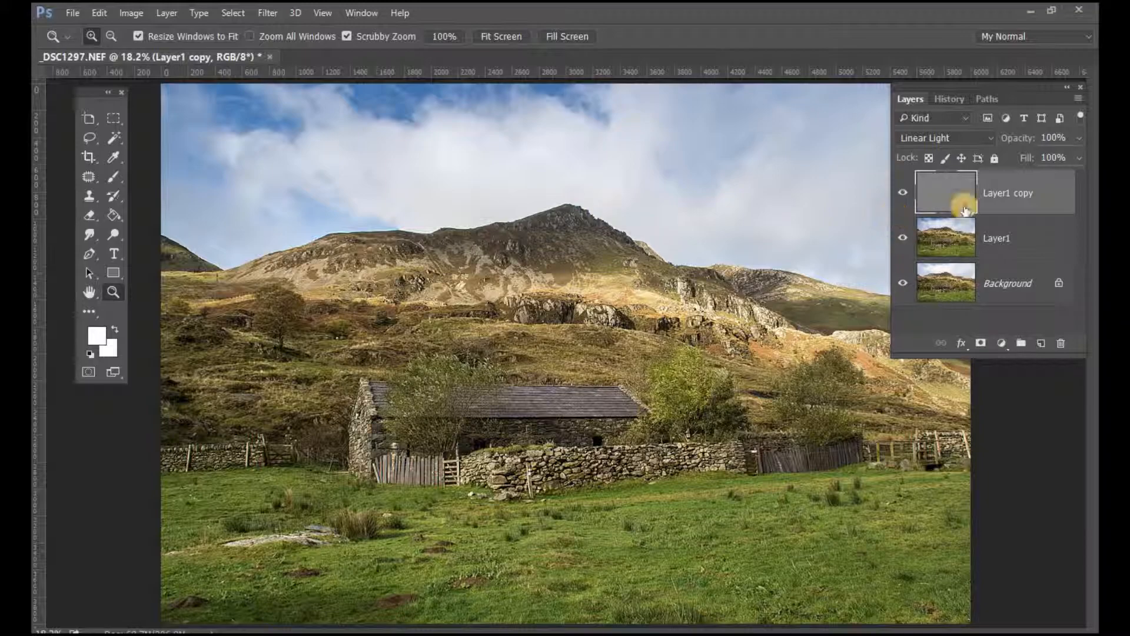
- Set the High Pass layer's opacity to 78% and compare the roof and stone wall with the layer hidden and shown
left_click(1080, 138)
left_click_drag(1076, 157, 1037, 157)
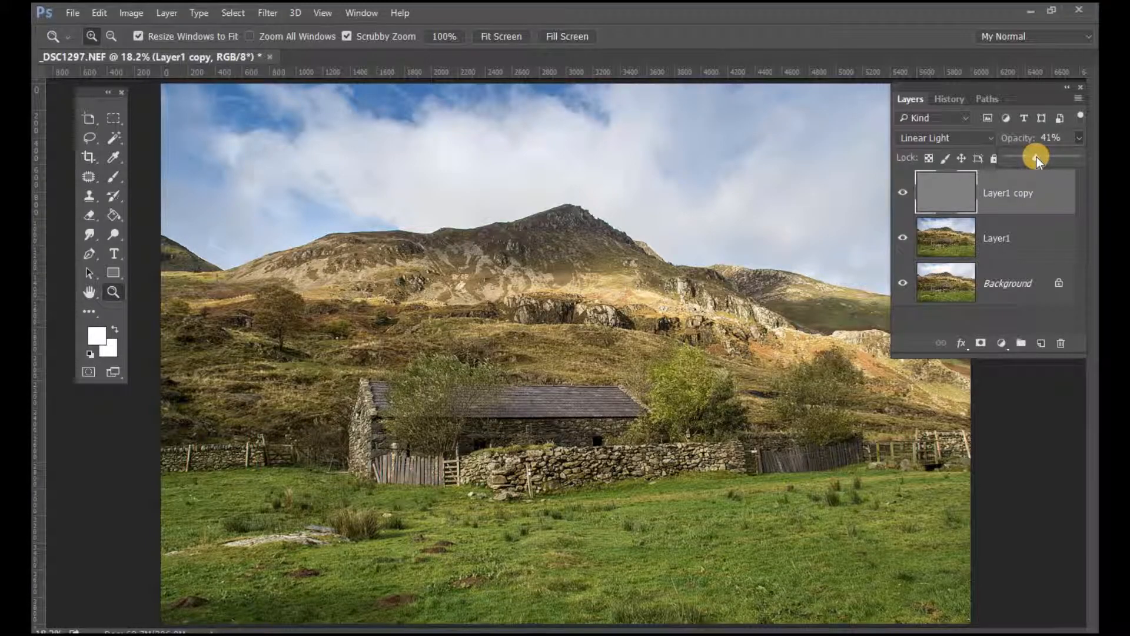
left_click(1021, 156)
left_click_drag(1019, 157, 1038, 159)
left_click_drag(1047, 156, 1061, 156)
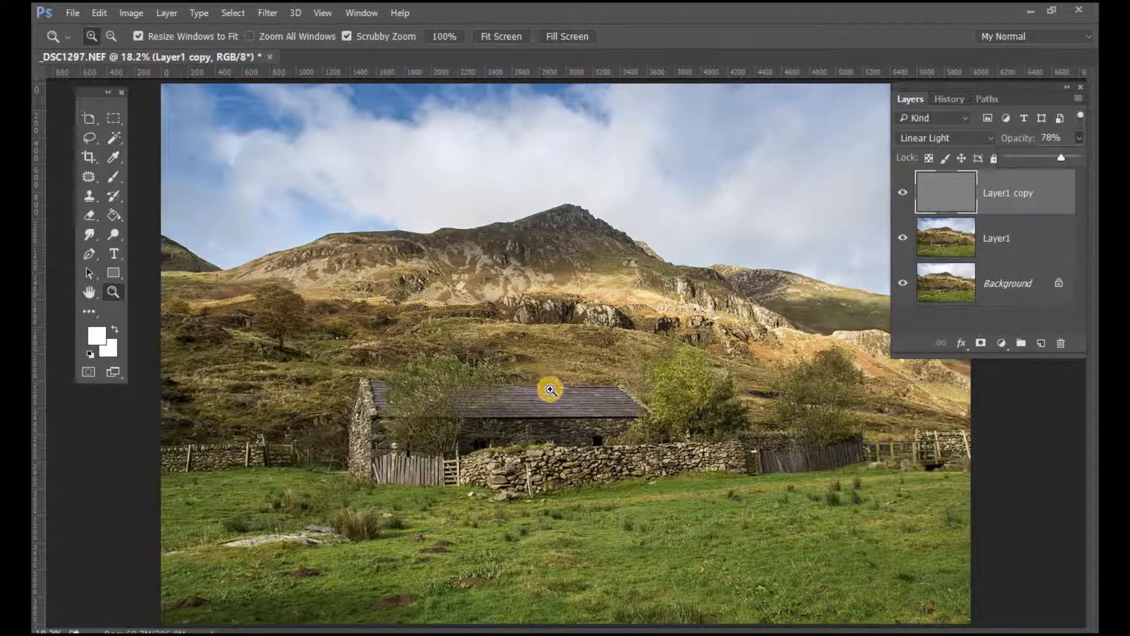
left_click_drag(549, 453, 605, 484)
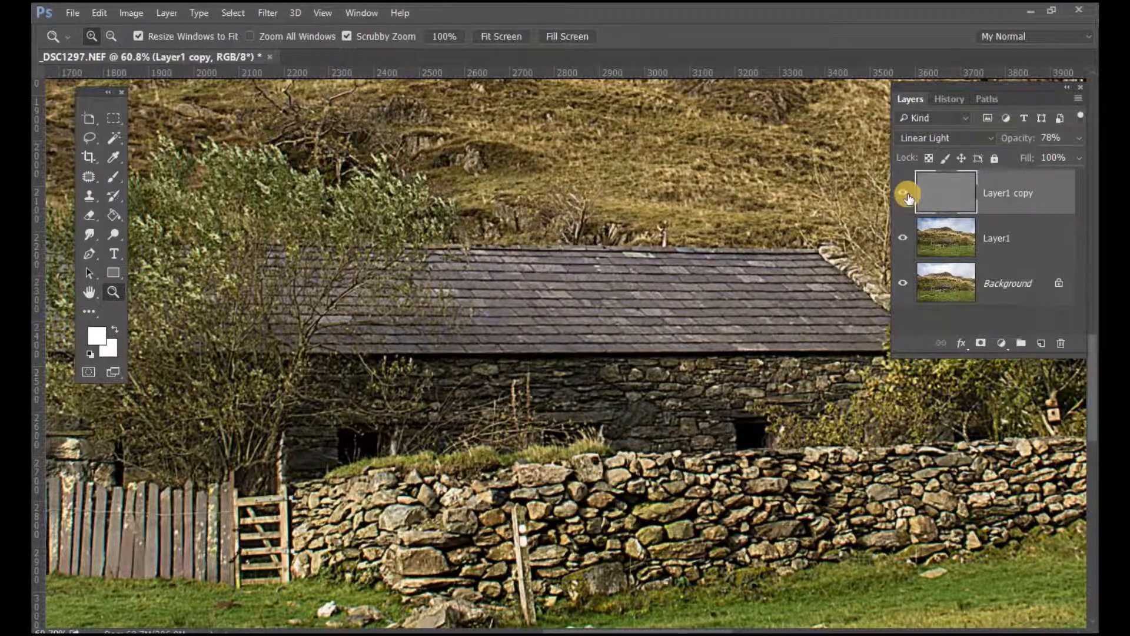
left_click(905, 195)
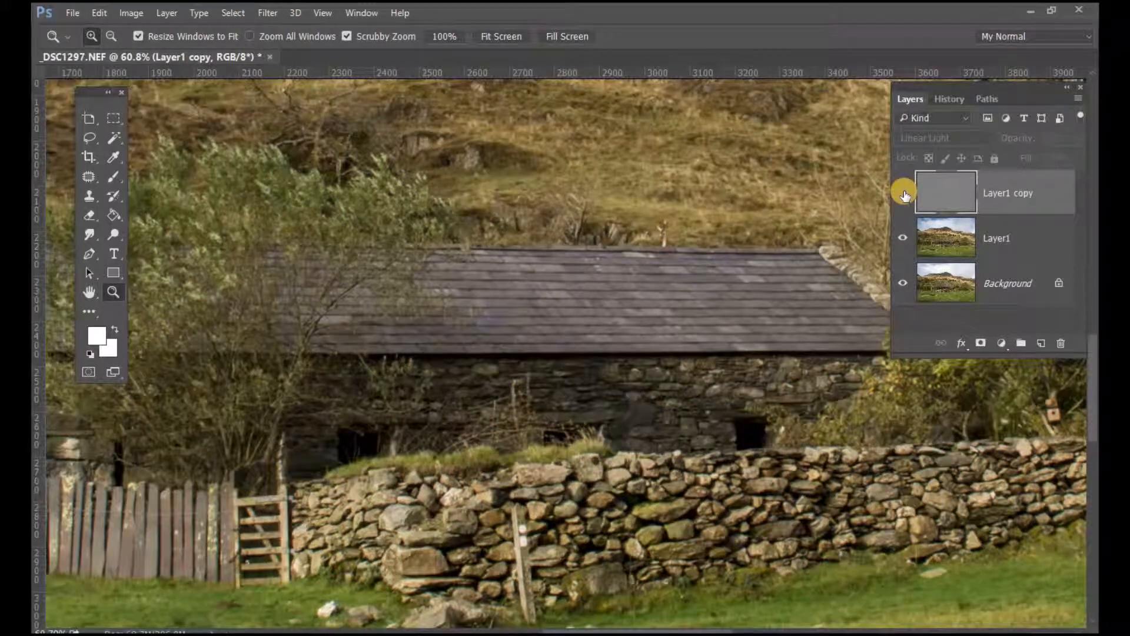
left_click(905, 194)
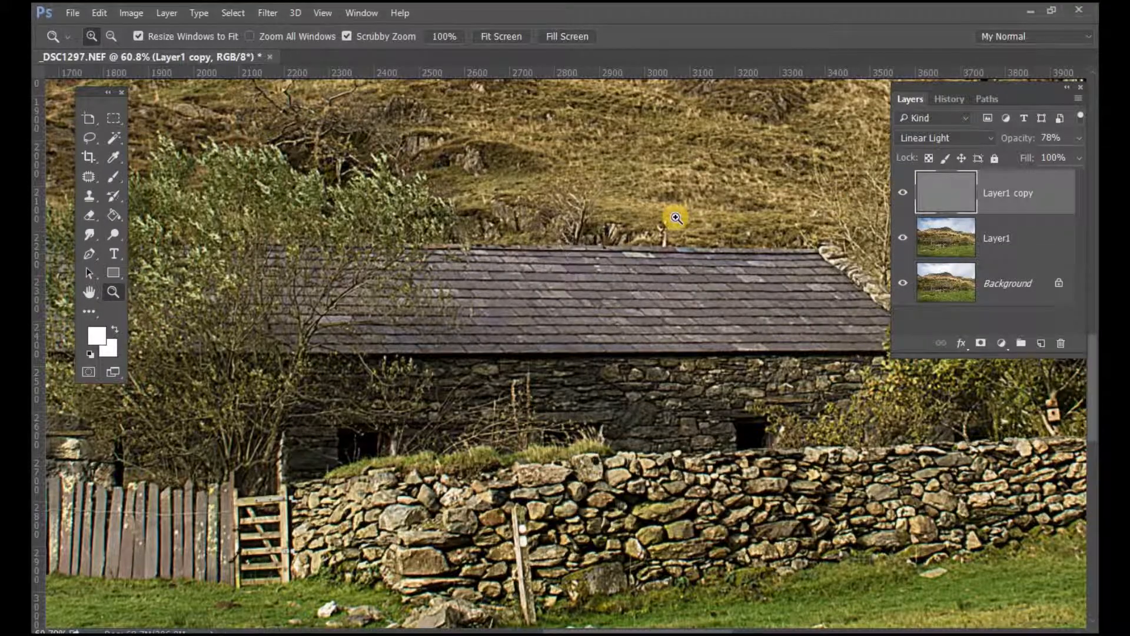
right_click(675, 216)
left_click(701, 226)
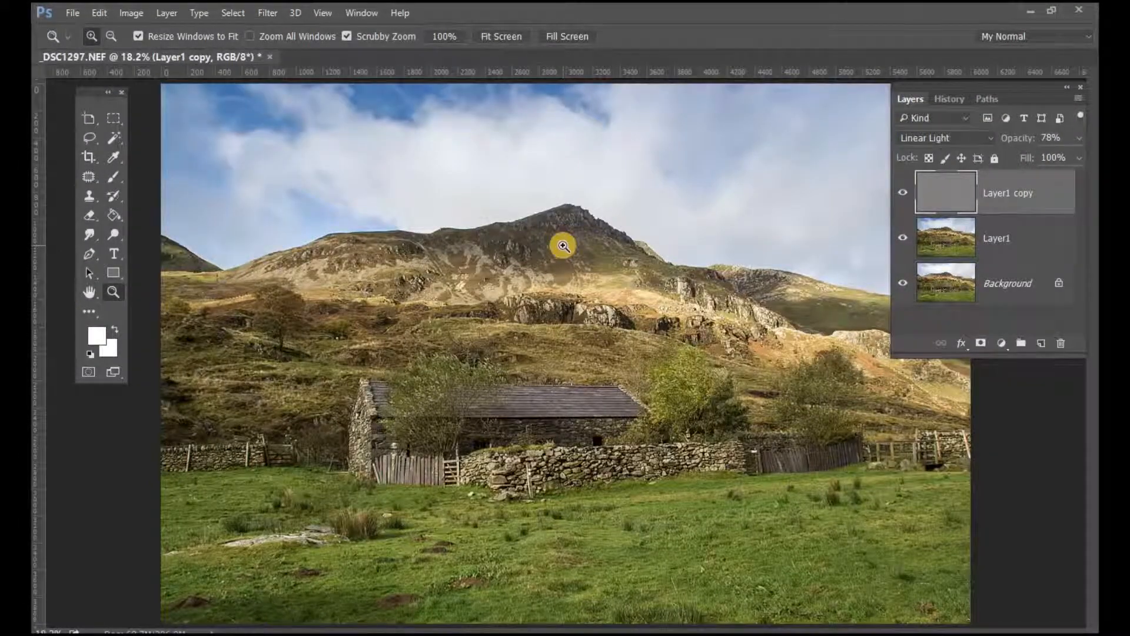